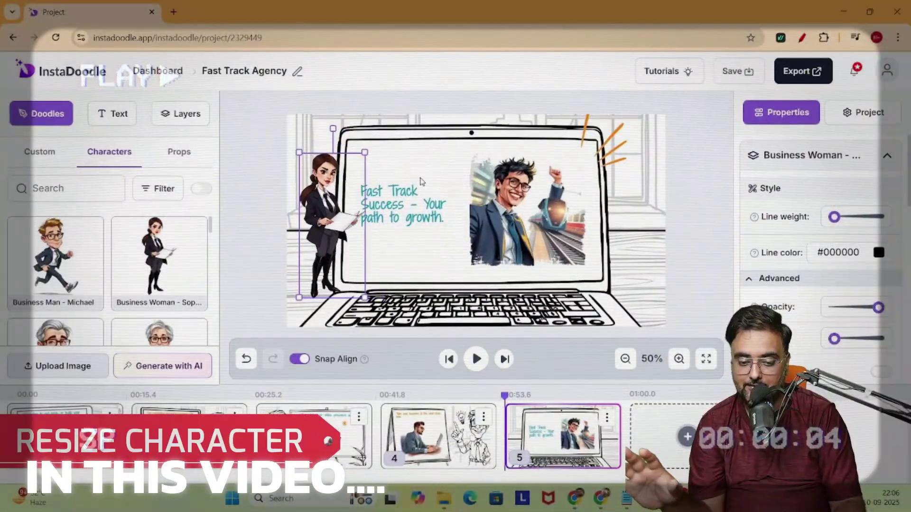
# - Nudge the businesswoman character slightly down and right beside the Fast Track Success heading
pyautogui.moveTo(323, 240); pyautogui.dragTo(326, 247)
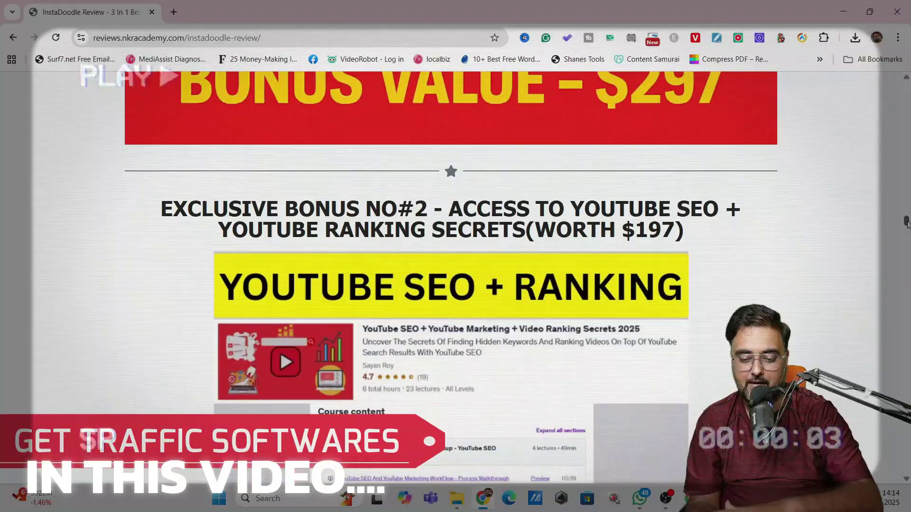
pyautogui.scroll(-10, 906, 230)
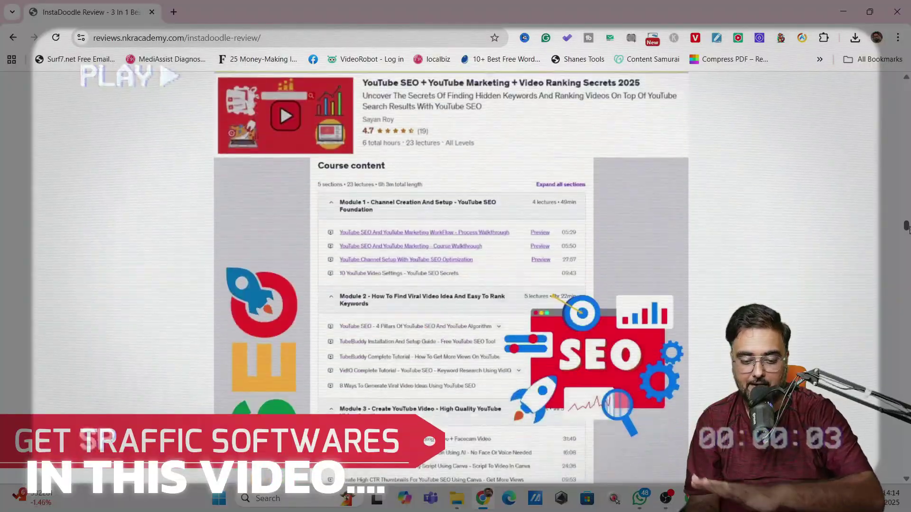
pyautogui.moveTo(906, 231); pyautogui.dragTo(906, 302)
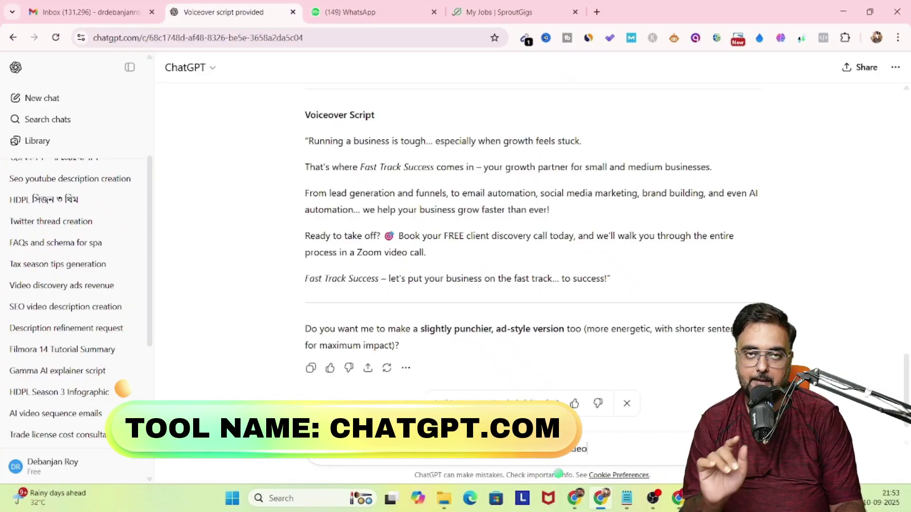
# - Ask ChatGPT for a Fast Track Success Agency whiteboard promo script, select it, and open instadoodle.app
pyautogui.write('T')
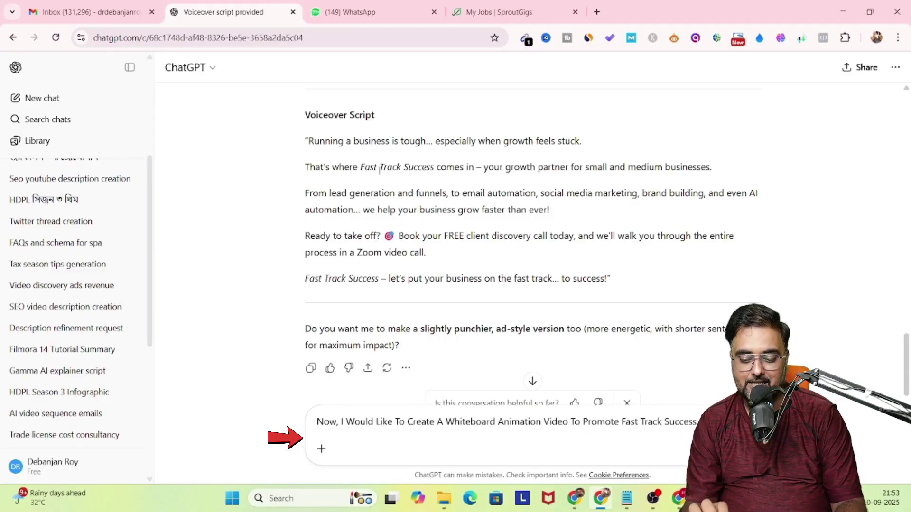
pyautogui.write(' Please Provide me a script')
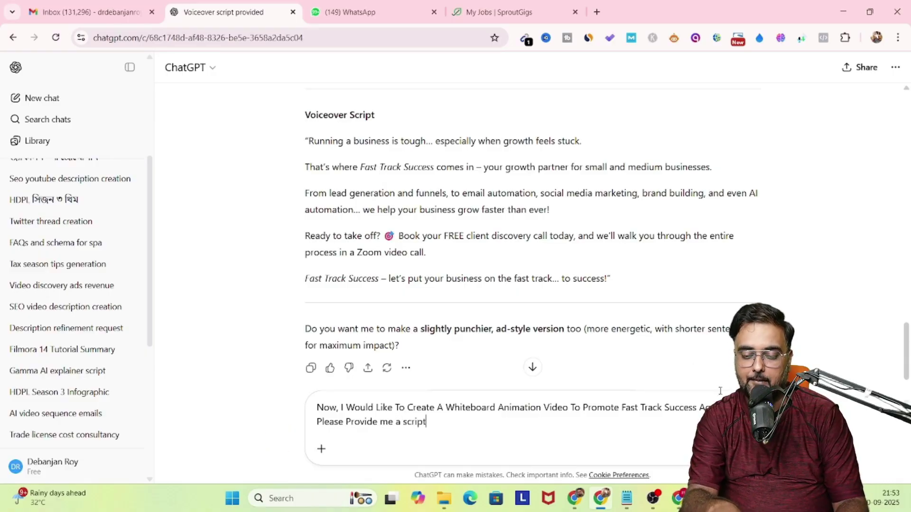
pyautogui.press('Return')
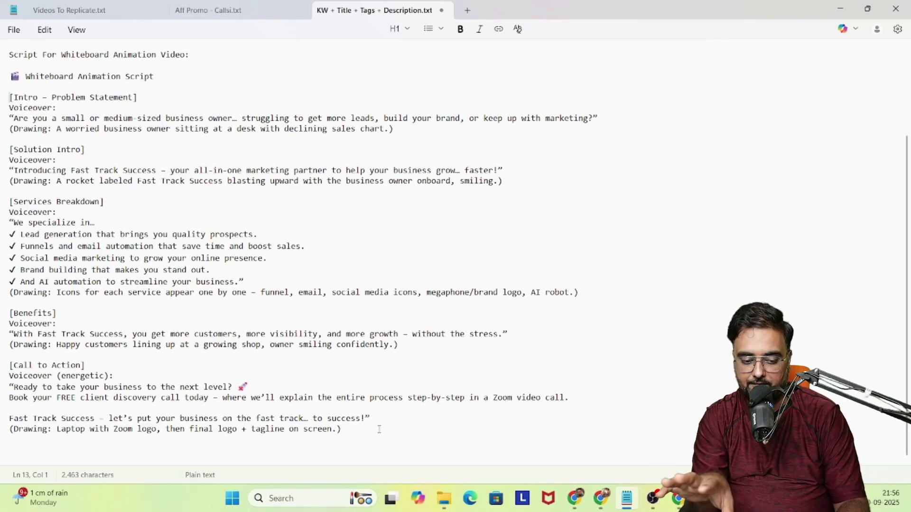
pyautogui.hotkey('ctrl', 'shift', 'End')
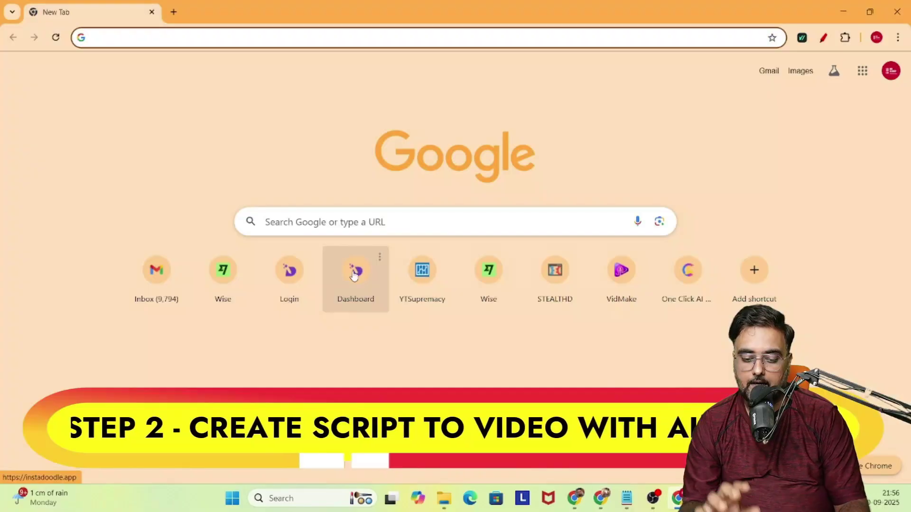
pyautogui.click(354, 274)
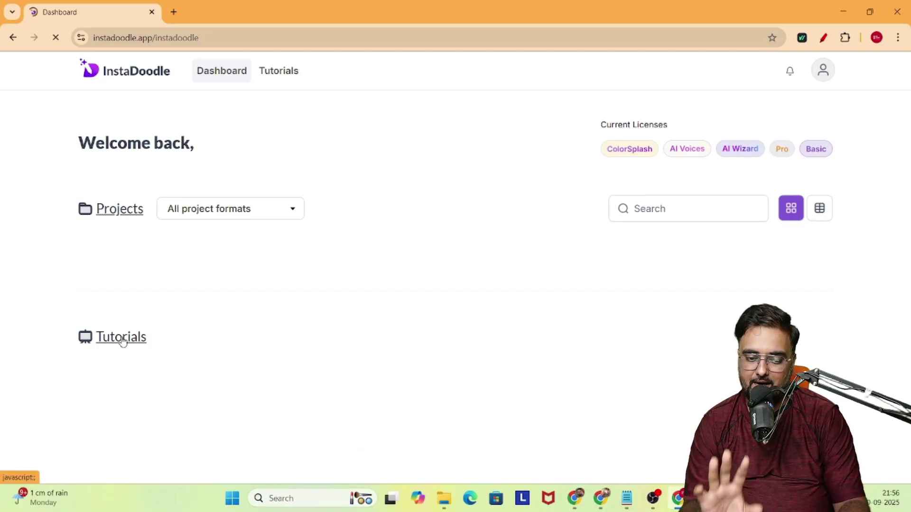
# - Start a new project in AI Wizard mode and continue to the script step
pyautogui.scroll(-10, 554, 221)
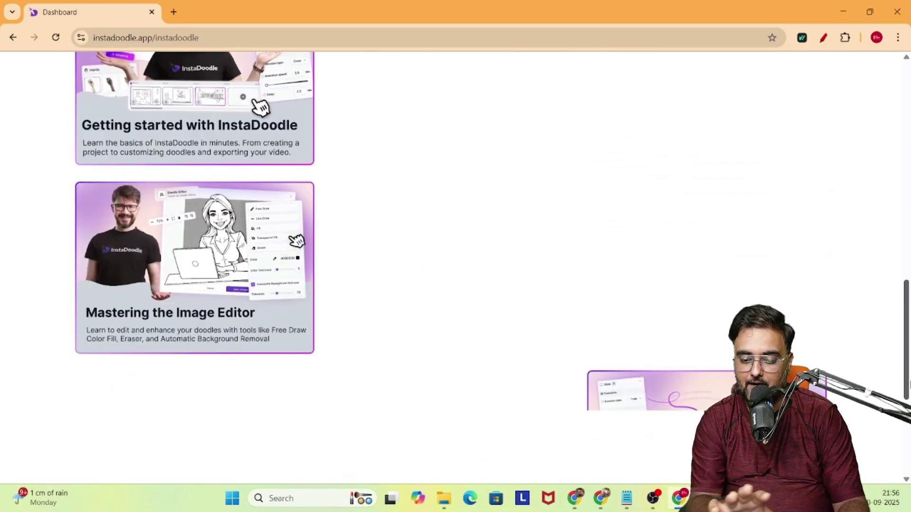
pyautogui.scroll(10, 240, 301)
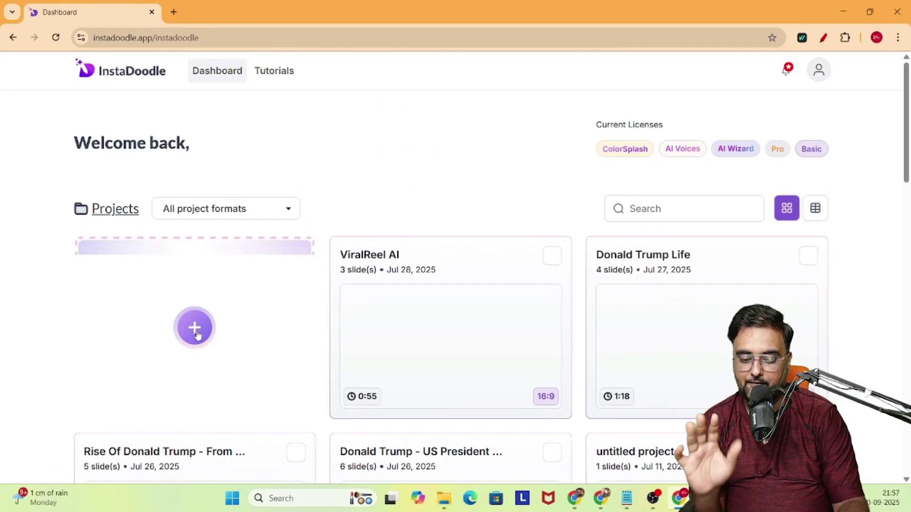
pyautogui.click(195, 327)
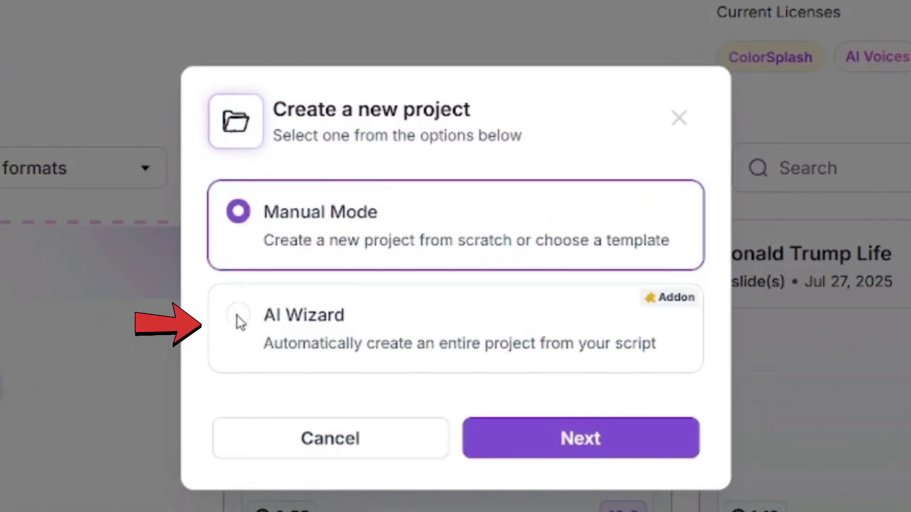
pyautogui.click(339, 290)
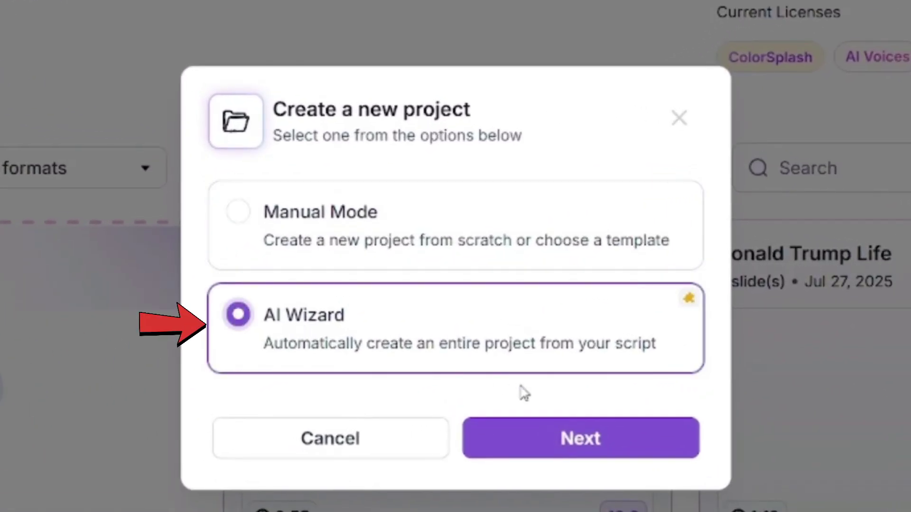
pyautogui.click(572, 450)
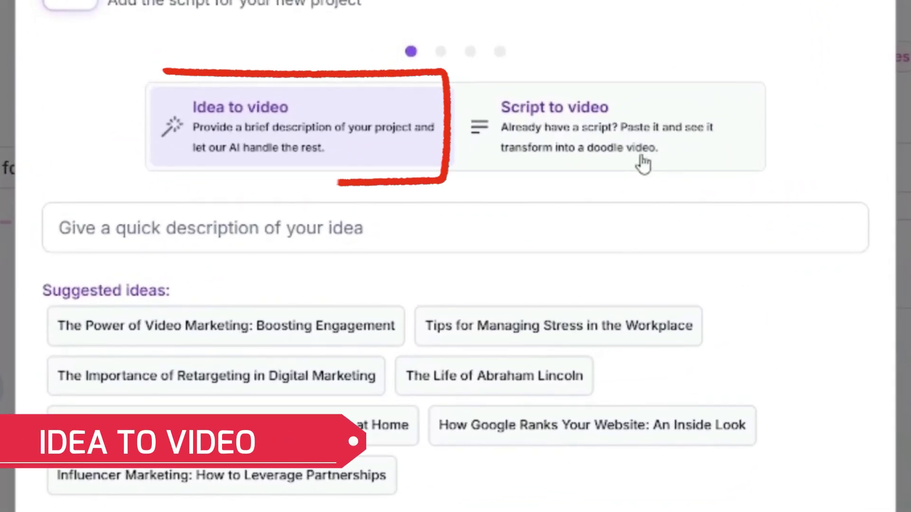
# - Choose Script to video and title the project 'Fast Track Agency'
pyautogui.click(641, 138)
pyautogui.click(284, 259)
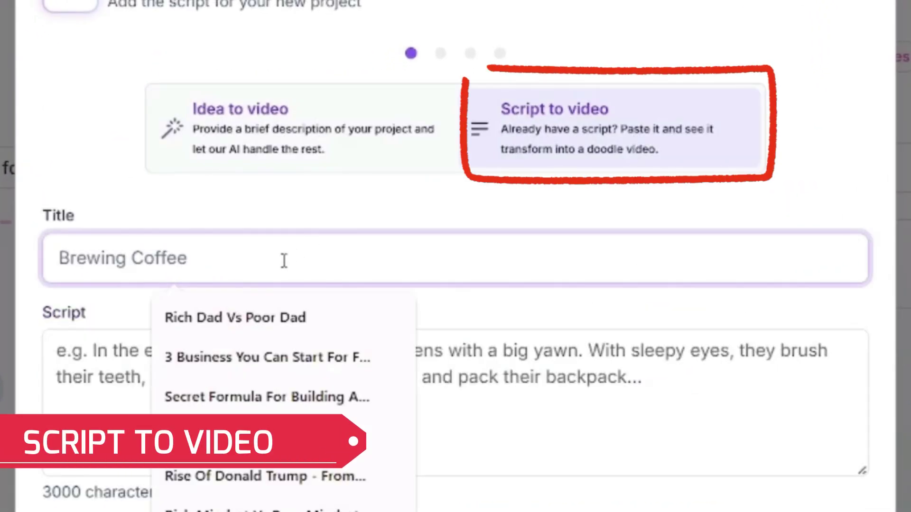
pyautogui.write('Fast Track A')
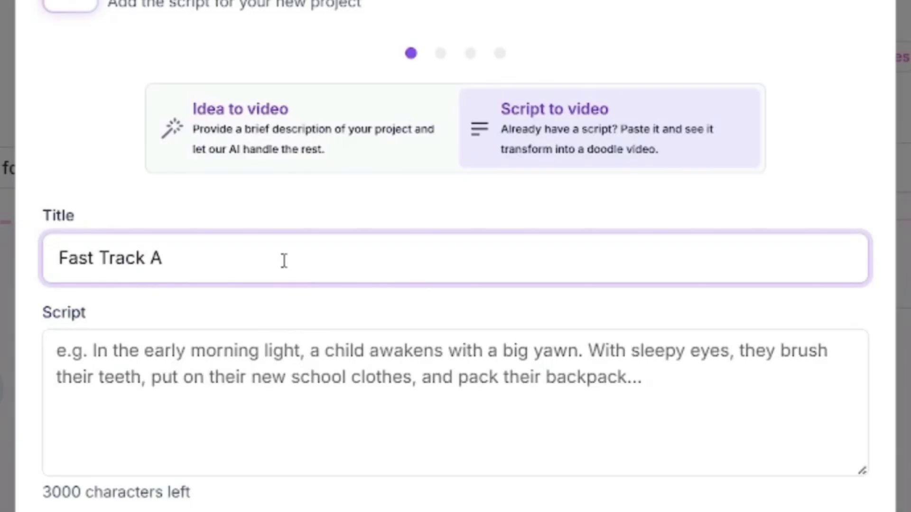
pyautogui.write('gency')
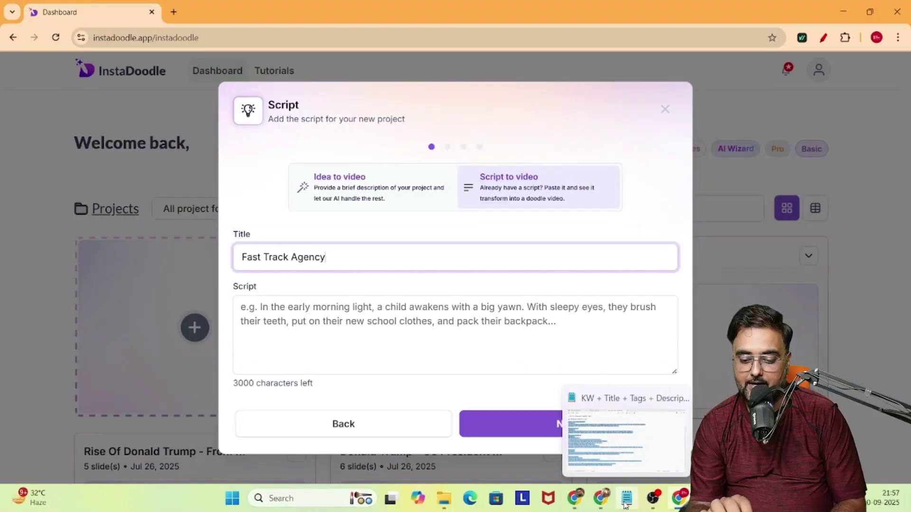
# - Ask ChatGPT 'Only Provide a voiceover script' to get a narration-only version
pyautogui.click(627, 503)
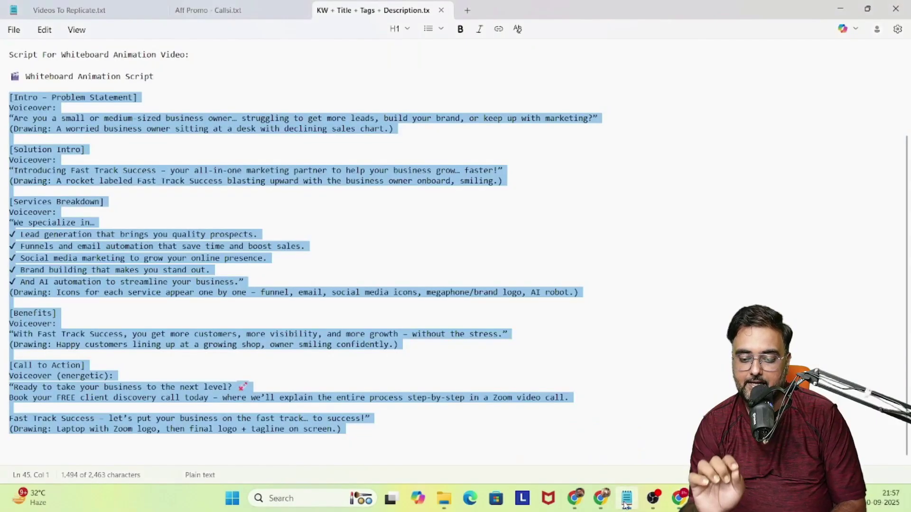
pyautogui.click(601, 498)
pyautogui.click(427, 451)
pyautogui.write('Only Pr')
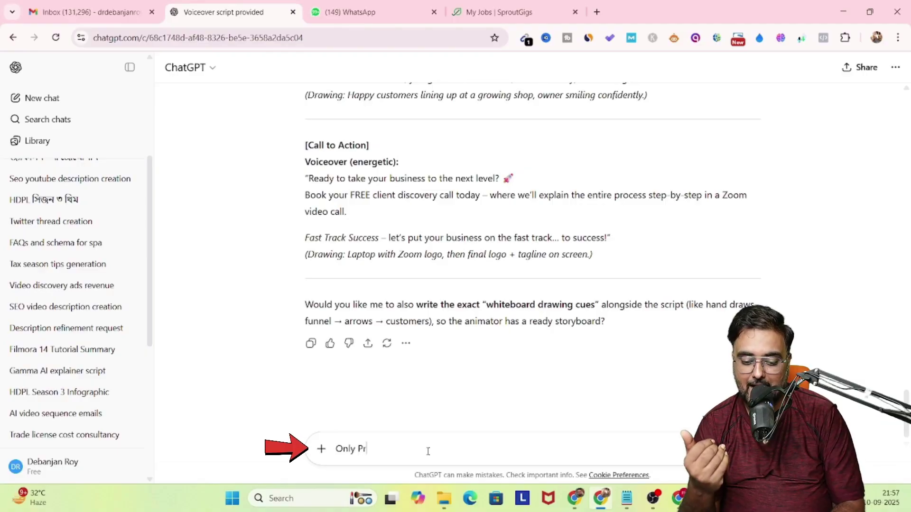
pyautogui.write('ovide a voic')
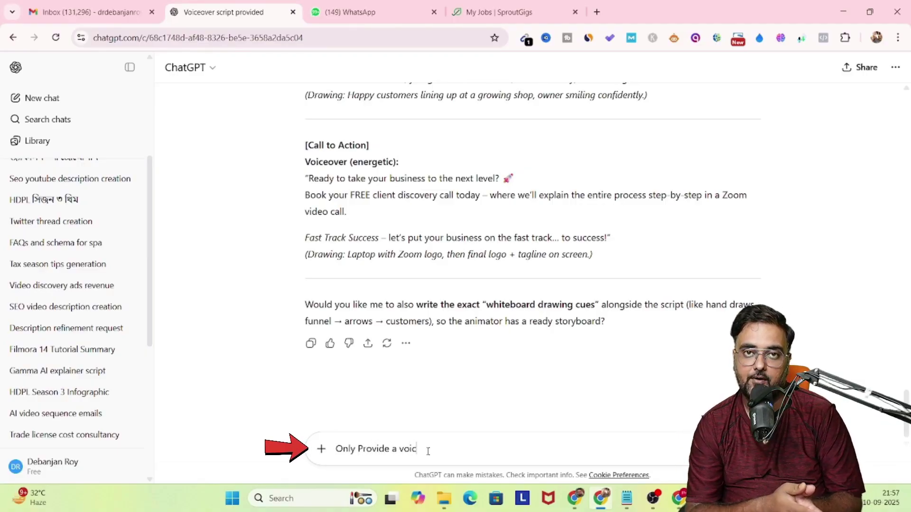
pyautogui.write('eover script')
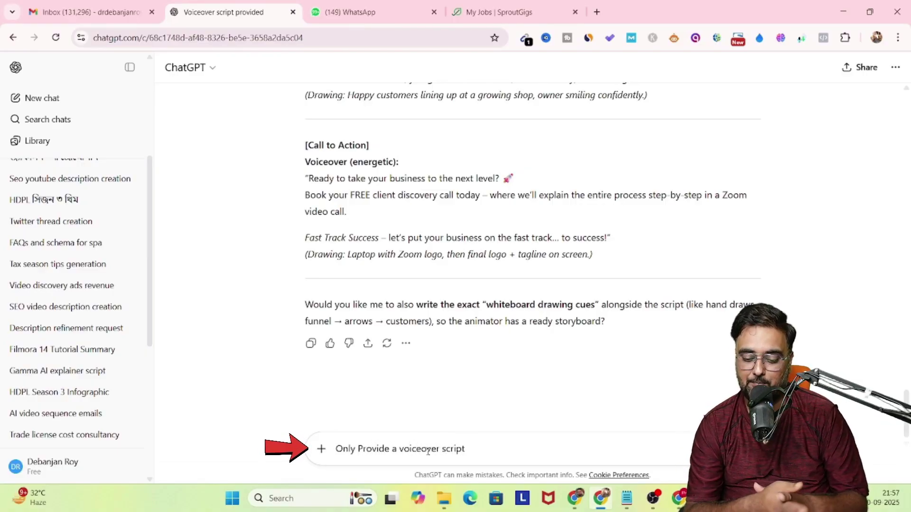
pyautogui.press('Return')
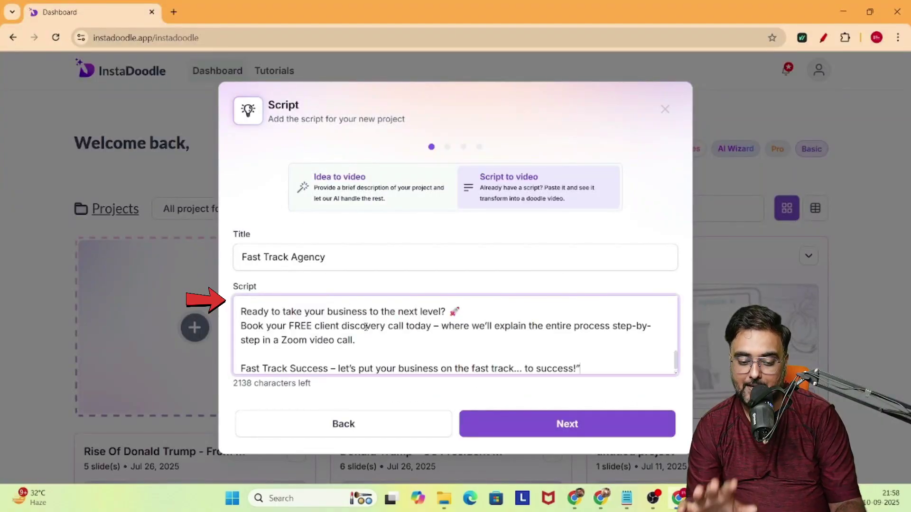
# - Review the pasted Fast Track Agency script and generate slides from it with AI
pyautogui.scroll(10, 522, 332)
pyautogui.scroll(-10, 522, 332)
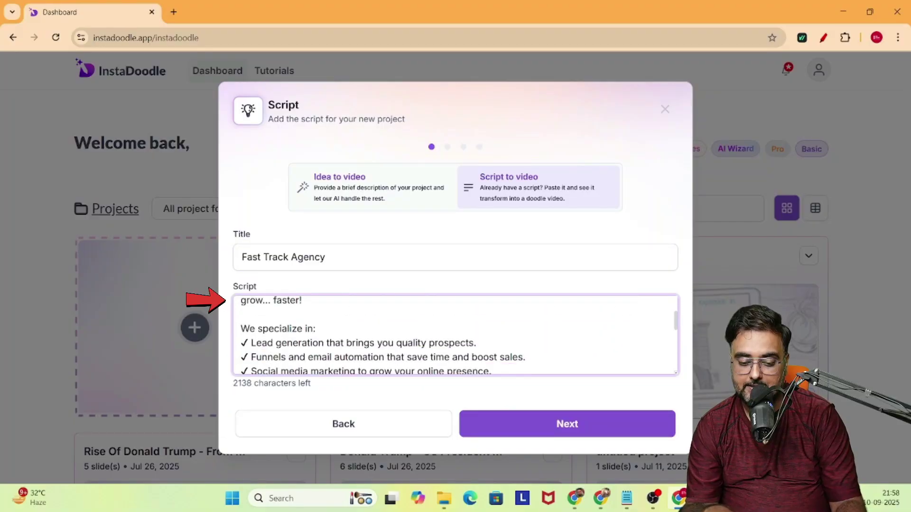
pyautogui.click(574, 428)
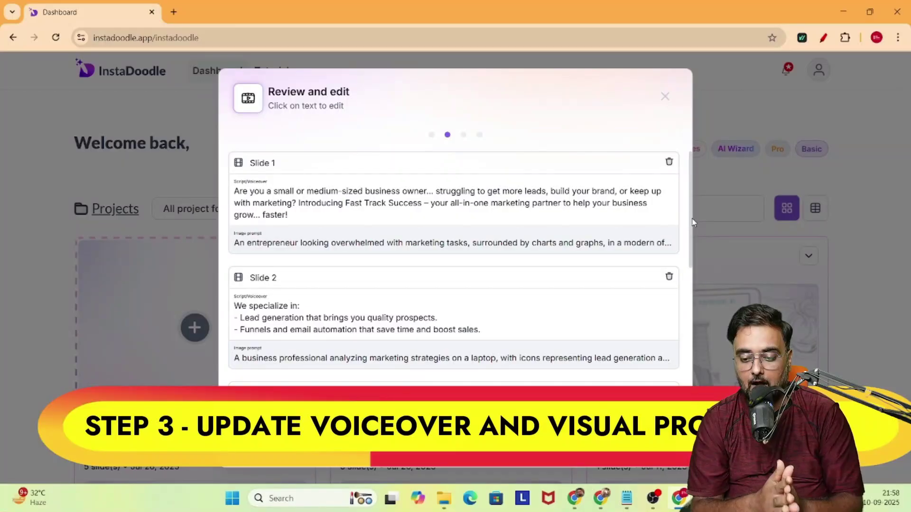
# - Review Slide 1's voiceover text and image prompt
pyautogui.scroll(-2, 47, 149)
pyautogui.scroll(2, 47, 149)
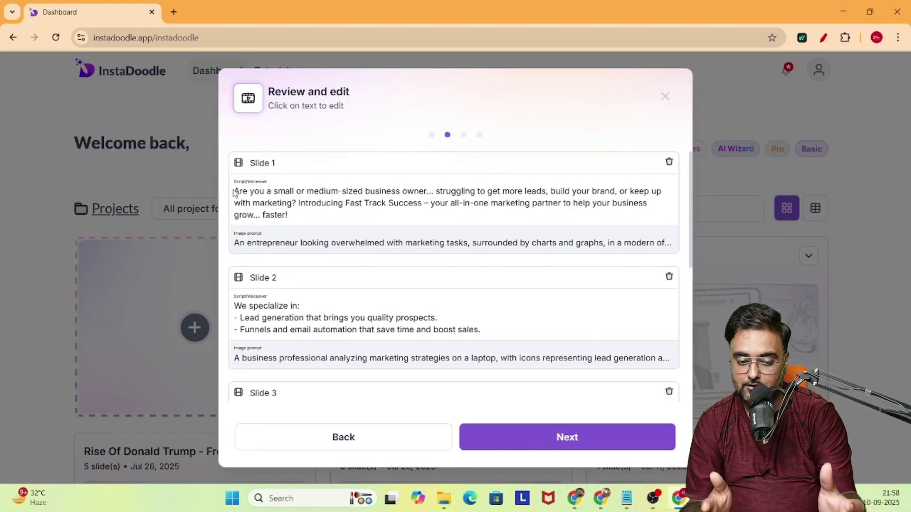
pyautogui.click(239, 191)
pyautogui.moveTo(239, 191); pyautogui.dragTo(344, 212)
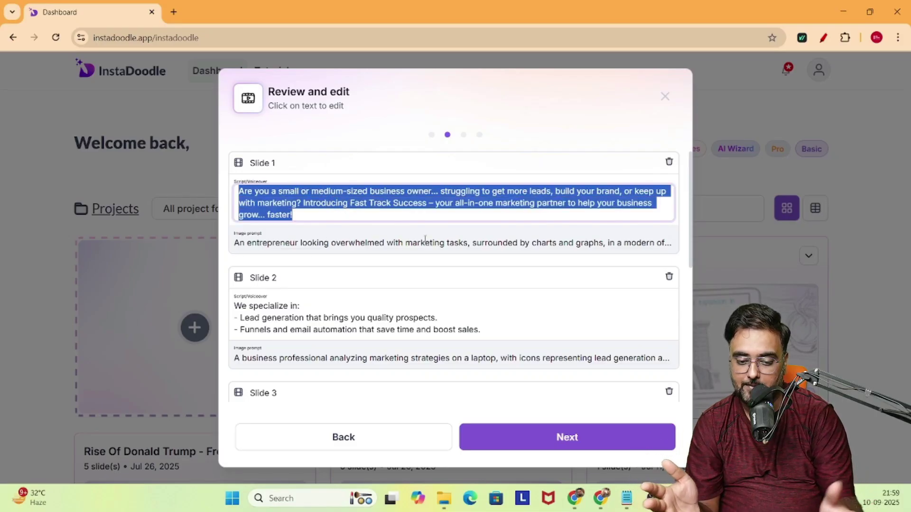
pyautogui.click(235, 244)
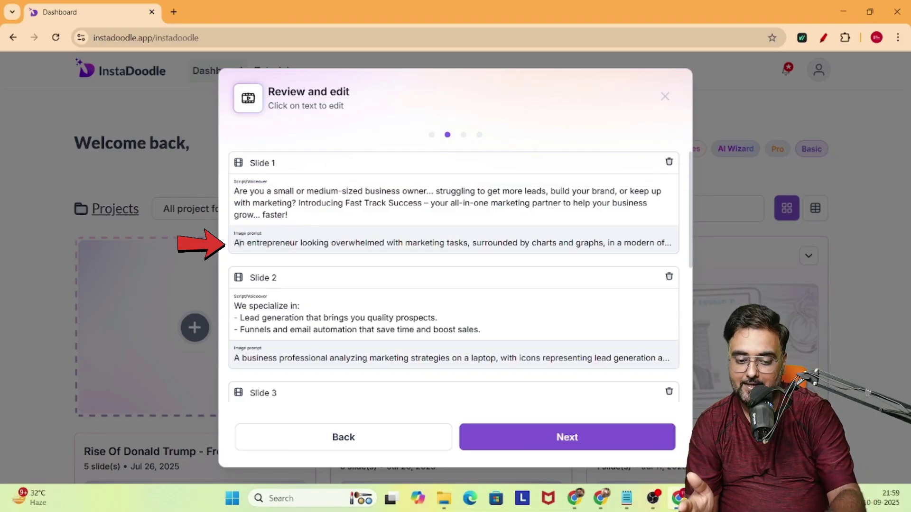
pyautogui.moveTo(236, 243); pyautogui.dragTo(733, 245)
# - Review the voiceover and image prompts of Slides 2 and 3, then continue
pyautogui.moveTo(238, 315); pyautogui.dragTo(521, 342)
pyautogui.moveTo(238, 375); pyautogui.dragTo(755, 334)
pyautogui.click(756, 244)
pyautogui.moveTo(241, 254); pyautogui.dragTo(702, 296)
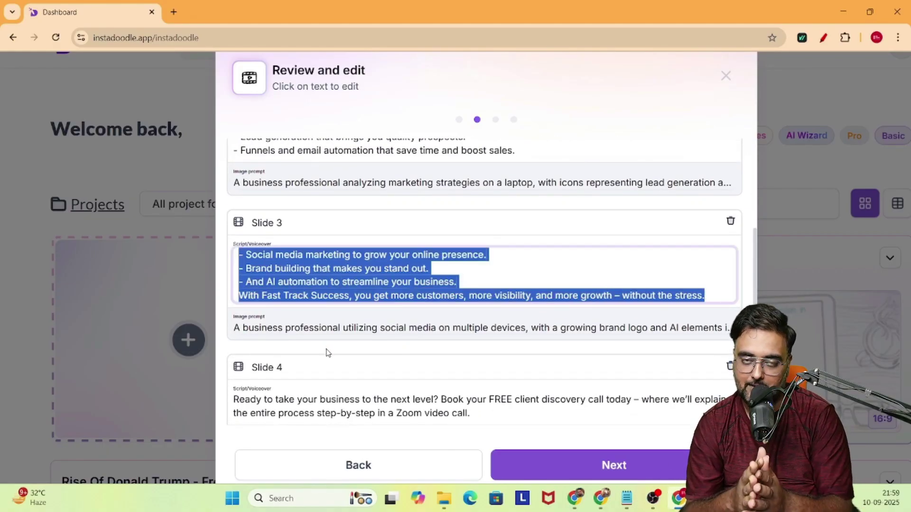
pyautogui.click(615, 466)
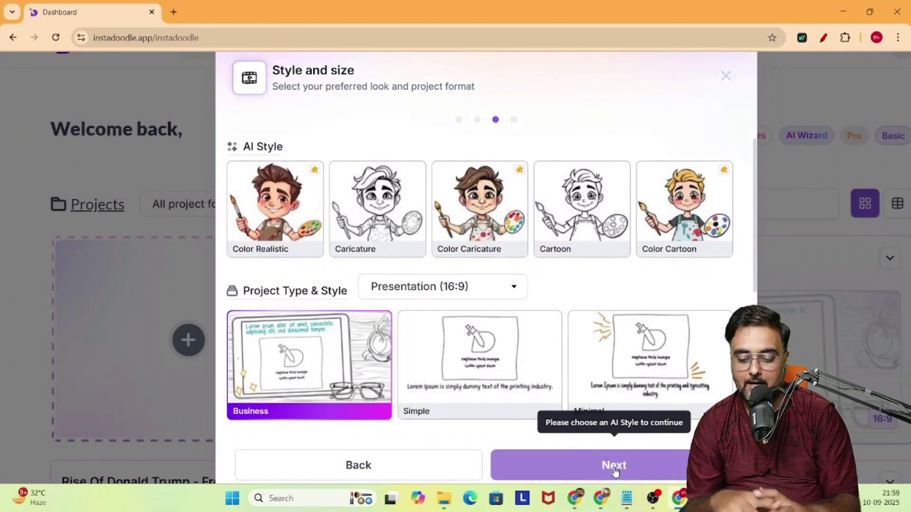
# - Compare the Caricature, Cartoon and Color Cartoon styles, then settle on Color Realistic
pyautogui.click(279, 199)
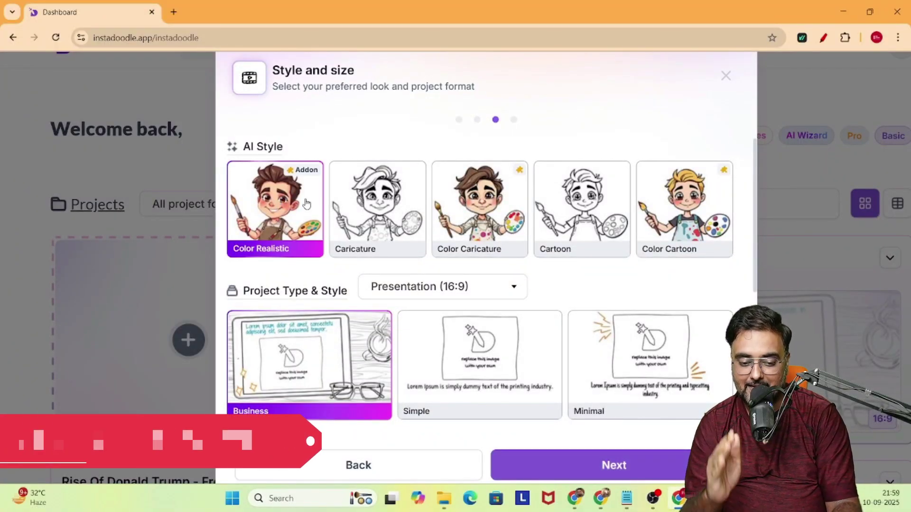
pyautogui.click(379, 204)
pyautogui.click(482, 204)
pyautogui.click(589, 206)
pyautogui.click(683, 204)
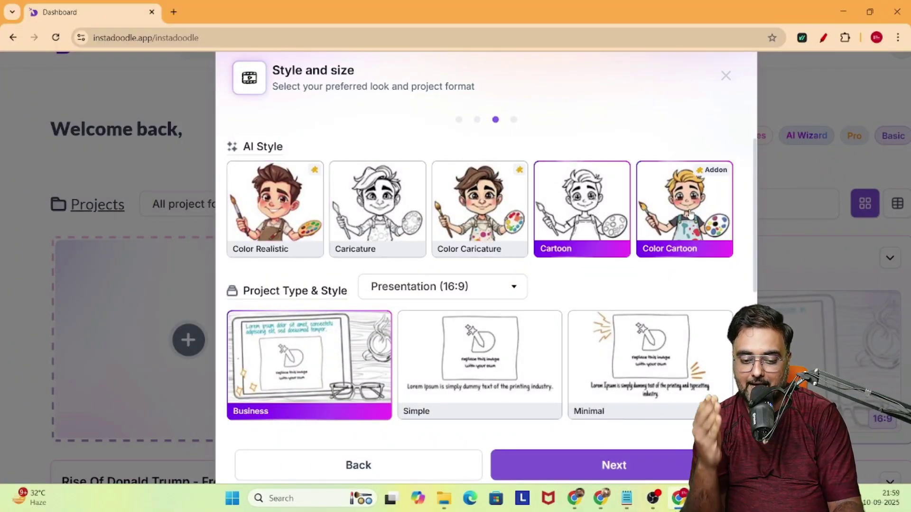
pyautogui.click(279, 218)
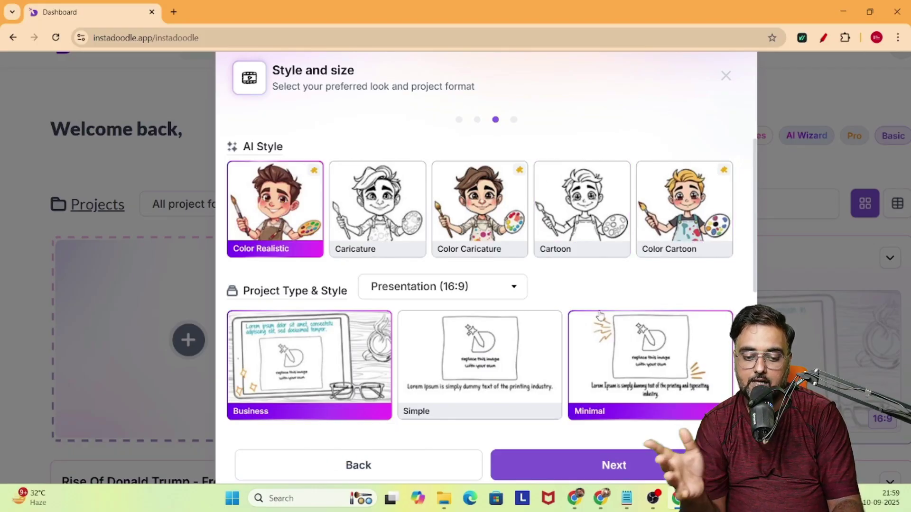
# - Try the Simple and Minimal templates, then choose the Business presentation template
pyautogui.click(479, 360)
pyautogui.click(626, 370)
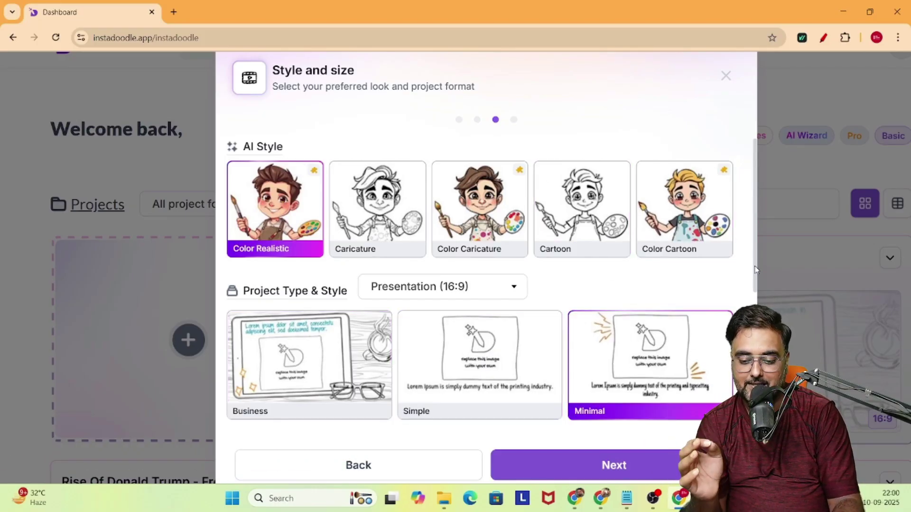
pyautogui.scroll(-5, 626, 370)
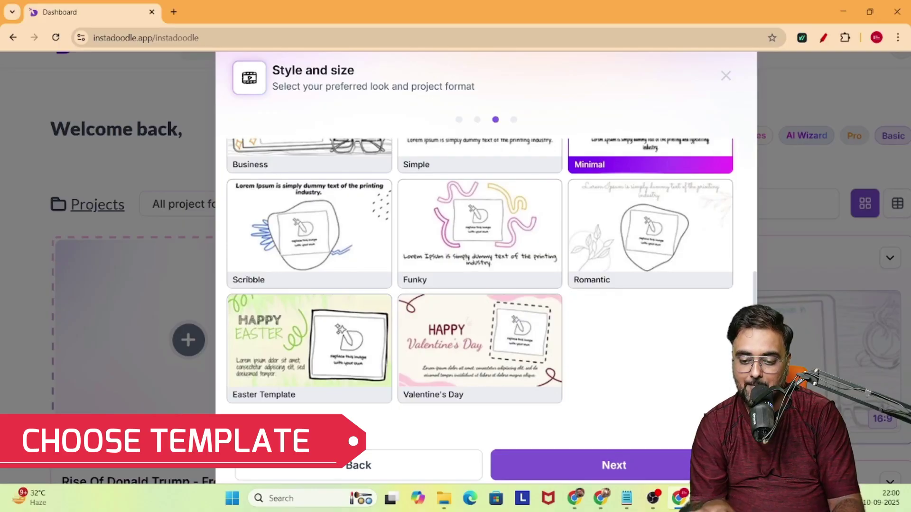
pyautogui.scroll(4, 309, 285)
pyautogui.click(309, 266)
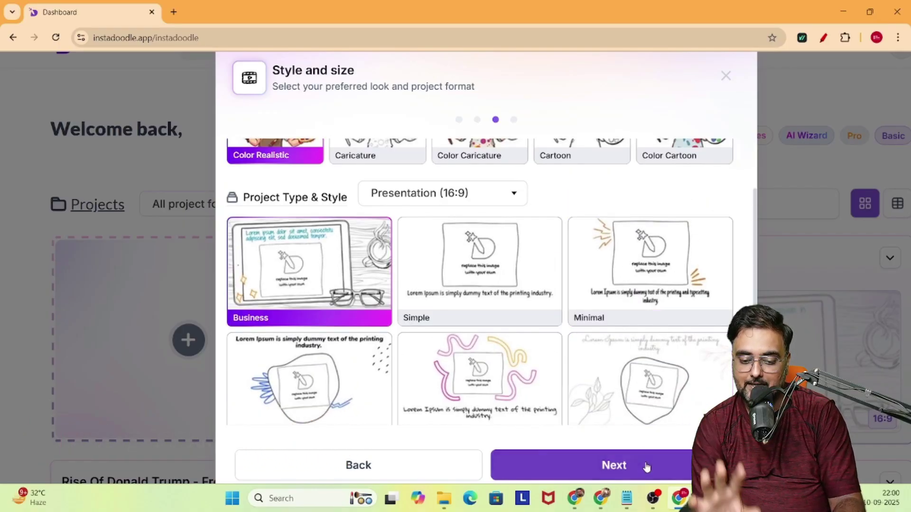
pyautogui.click(634, 472)
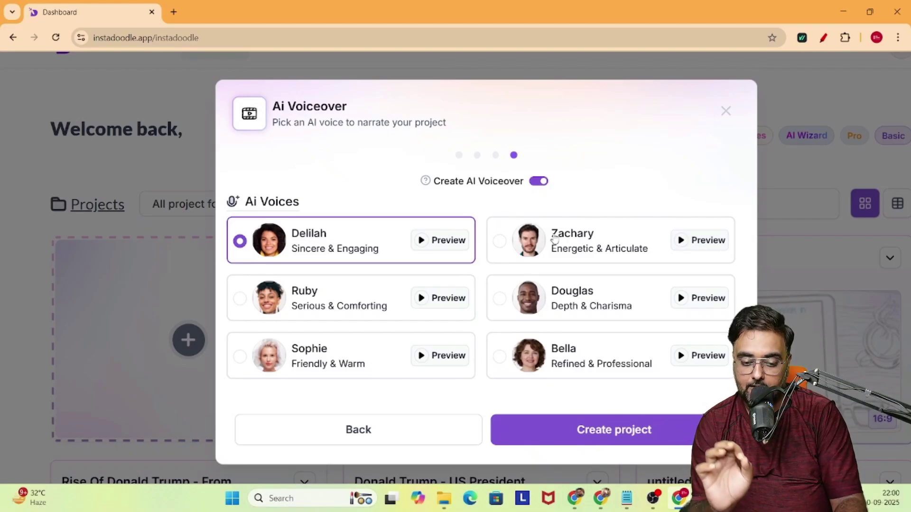
# - Preview and select the Douglas narrator voice, then create the Fast Track Agency project
pyautogui.click(700, 299)
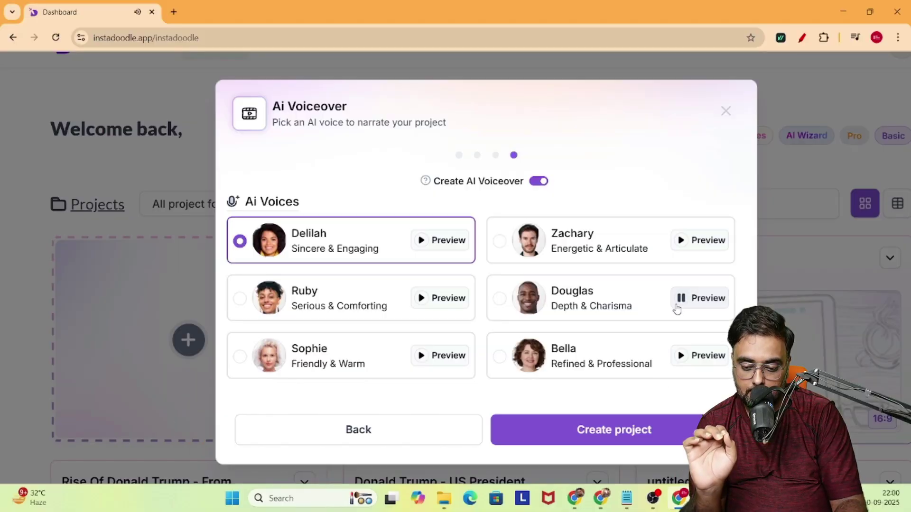
pyautogui.click(498, 298)
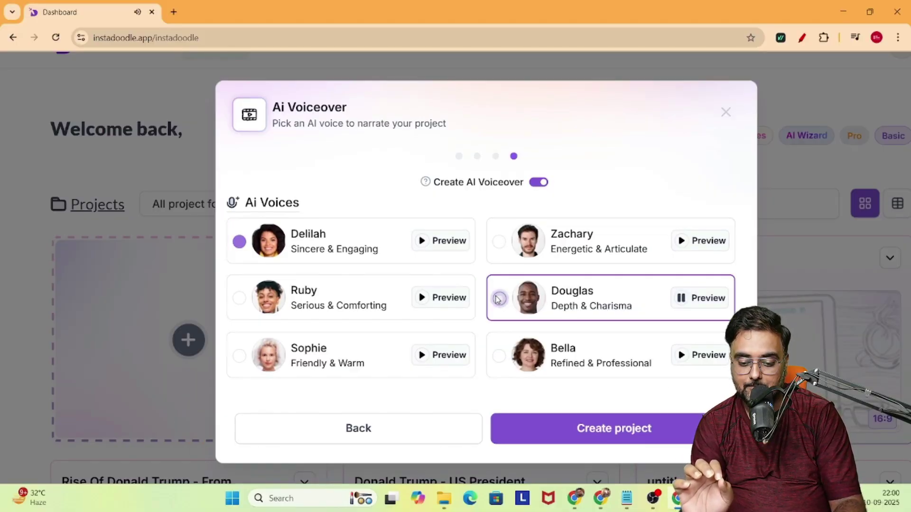
pyautogui.click(612, 429)
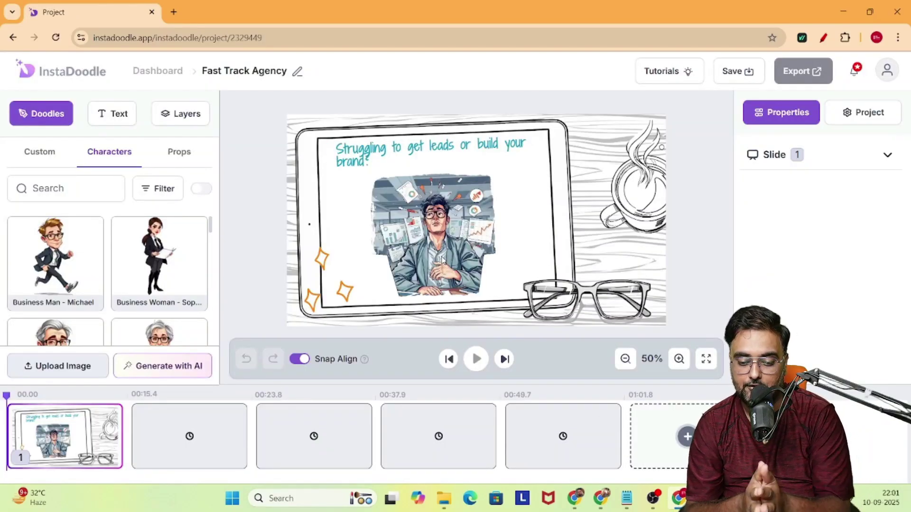
# - Play the preview once all five generated slides have finished rendering
pyautogui.click(476, 359)
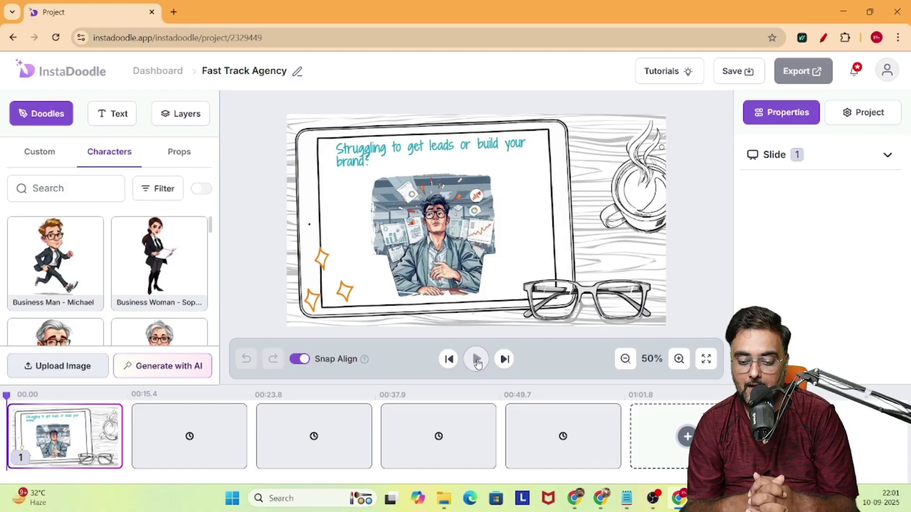
pyautogui.click(476, 360)
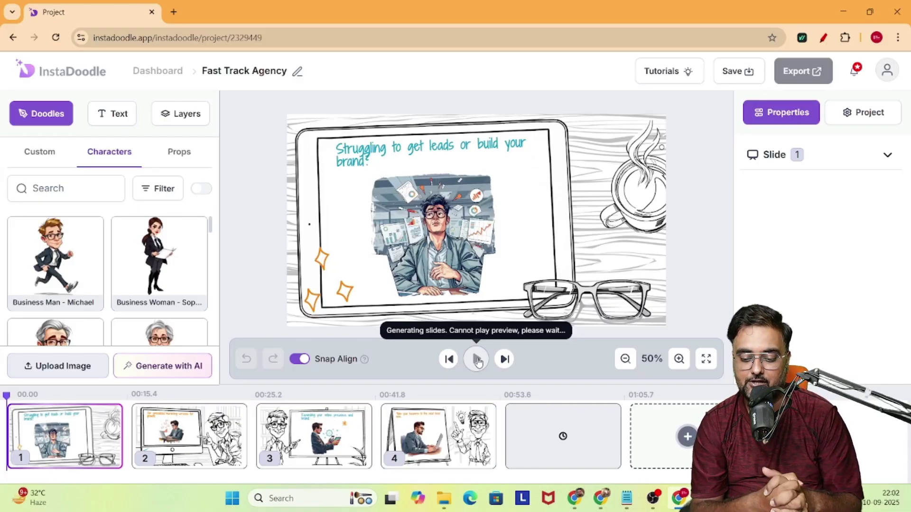
pyautogui.click(477, 360)
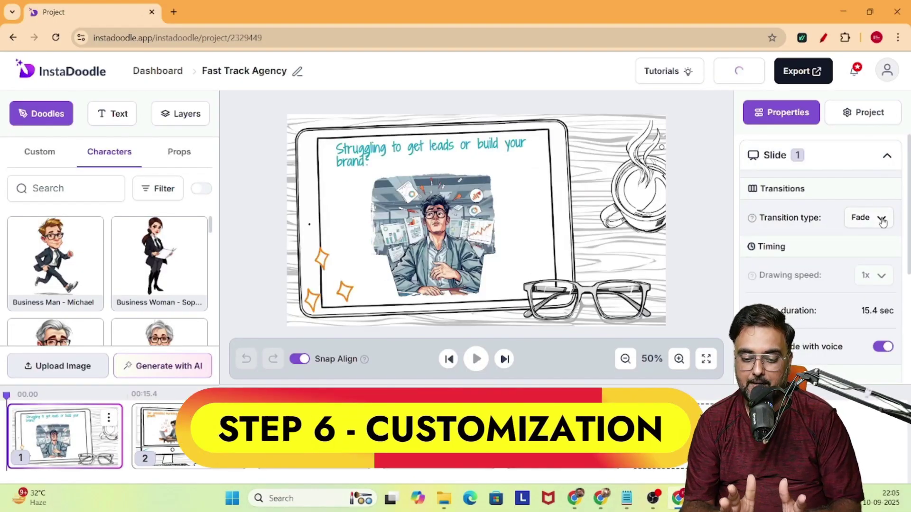
# - Set slide 1's transition to Push Left and preview the result
pyautogui.scroll(-4, 821, 261)
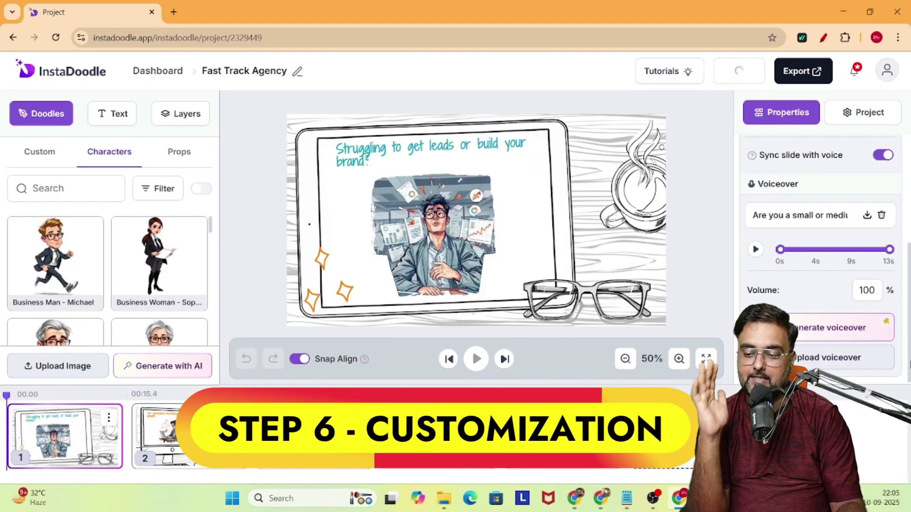
pyautogui.scroll(4, 821, 214)
pyautogui.click(866, 217)
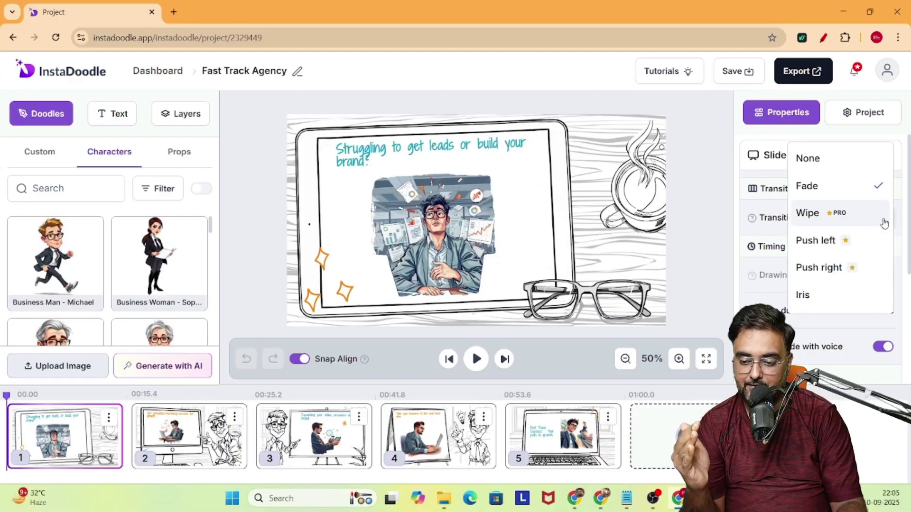
pyautogui.click(831, 240)
pyautogui.click(477, 360)
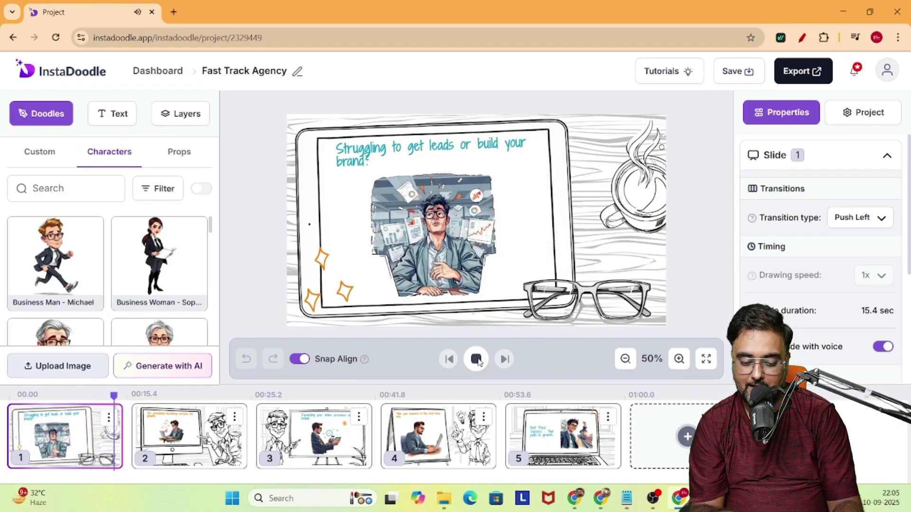
pyautogui.click(477, 359)
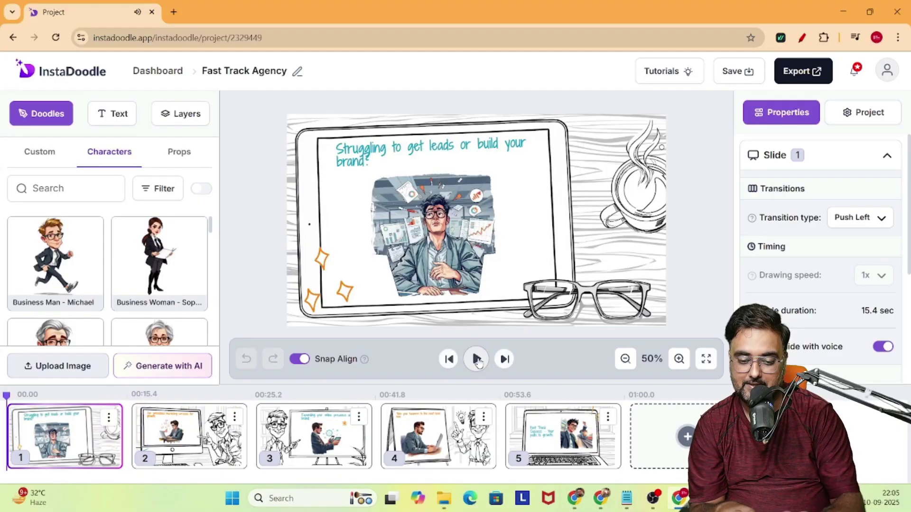
# - Switch slides 2 and 3 to the Push Left transition
pyautogui.click(195, 450)
pyautogui.click(846, 156)
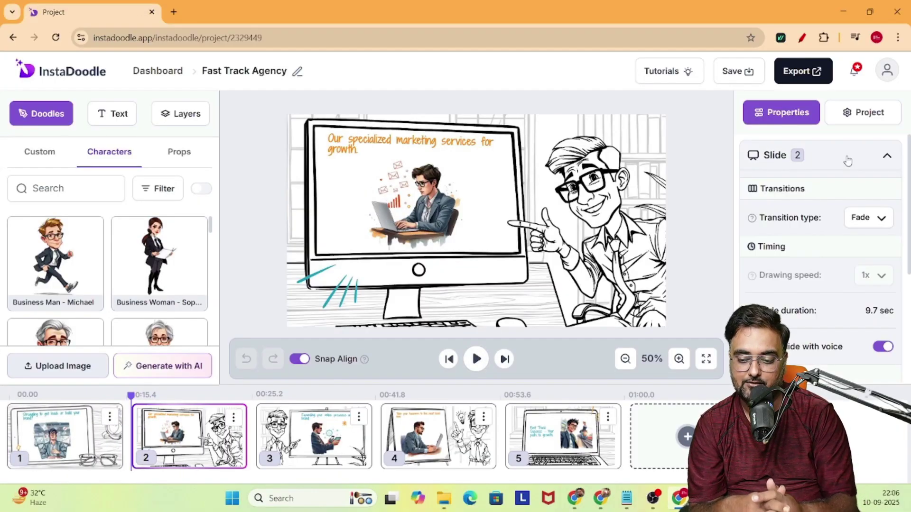
pyautogui.click(878, 218)
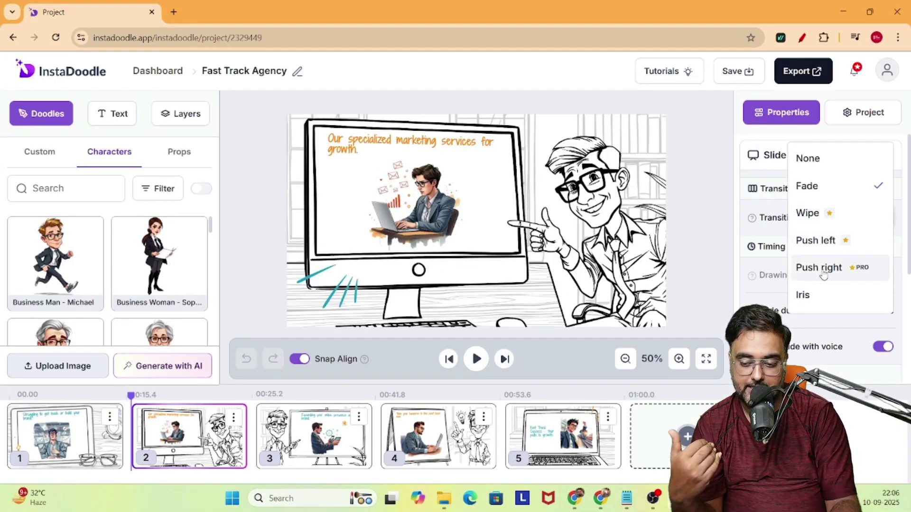
pyautogui.click(824, 244)
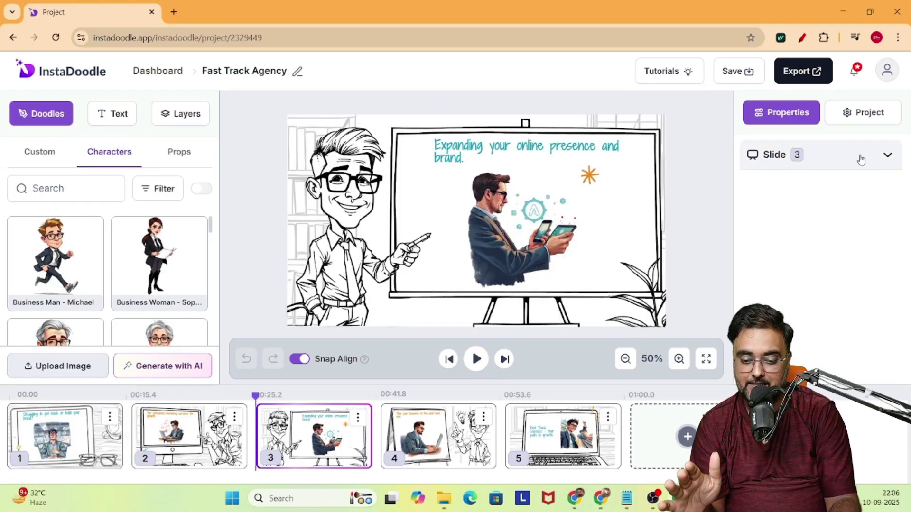
pyautogui.click(862, 157)
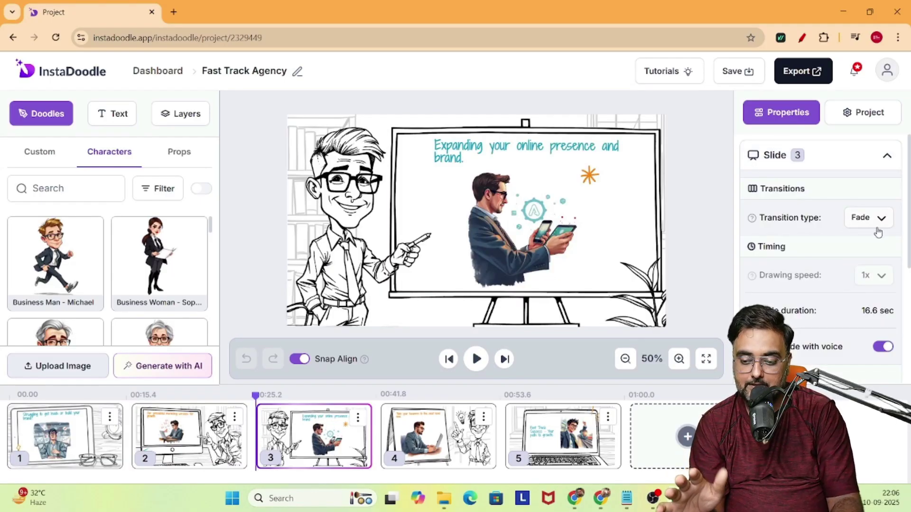
pyautogui.click(878, 218)
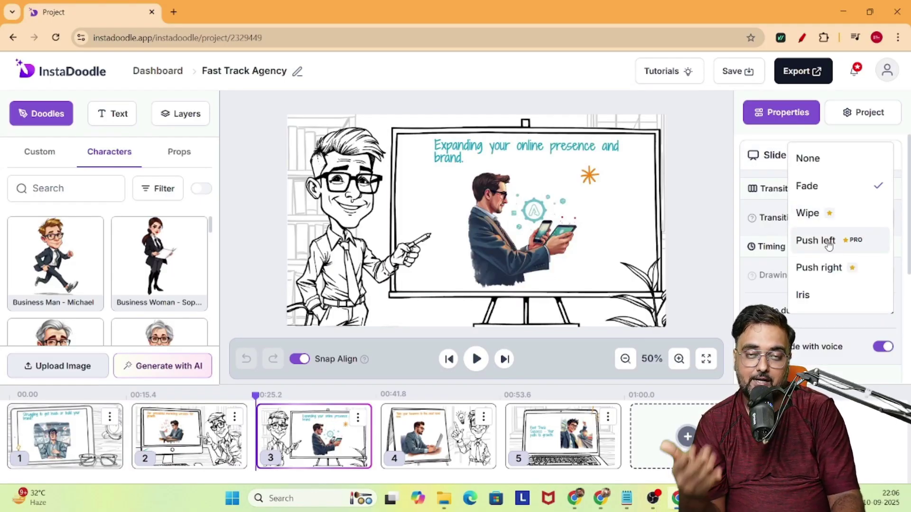
pyautogui.click(827, 243)
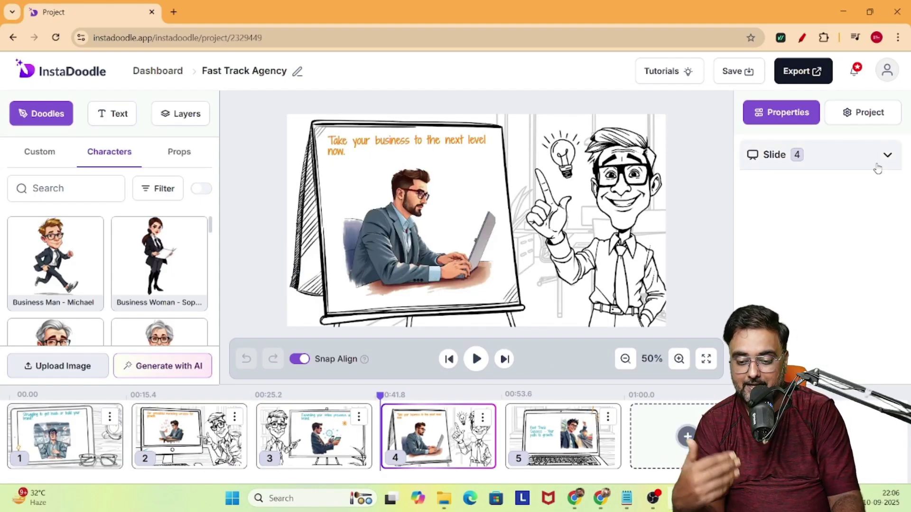
# - Switch slides 4 and 5 to the Push Left transition
pyautogui.click(876, 165)
pyautogui.click(867, 233)
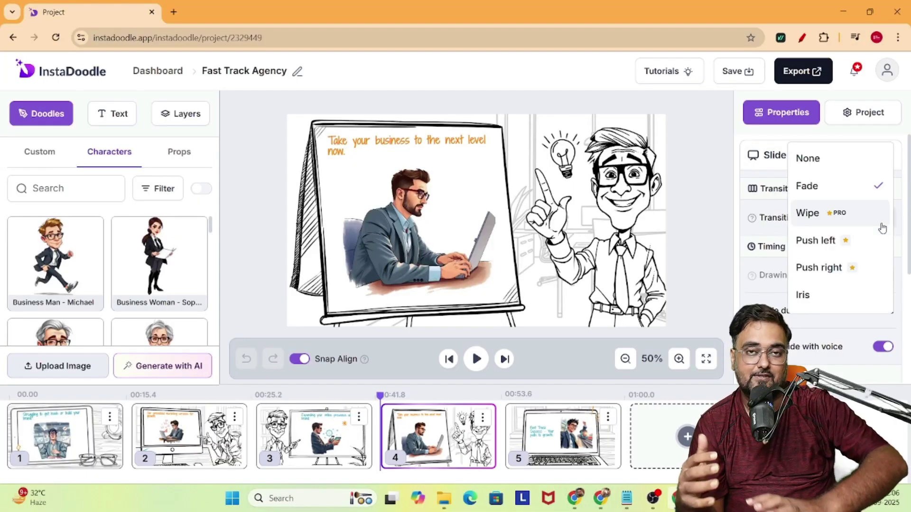
pyautogui.click(861, 240)
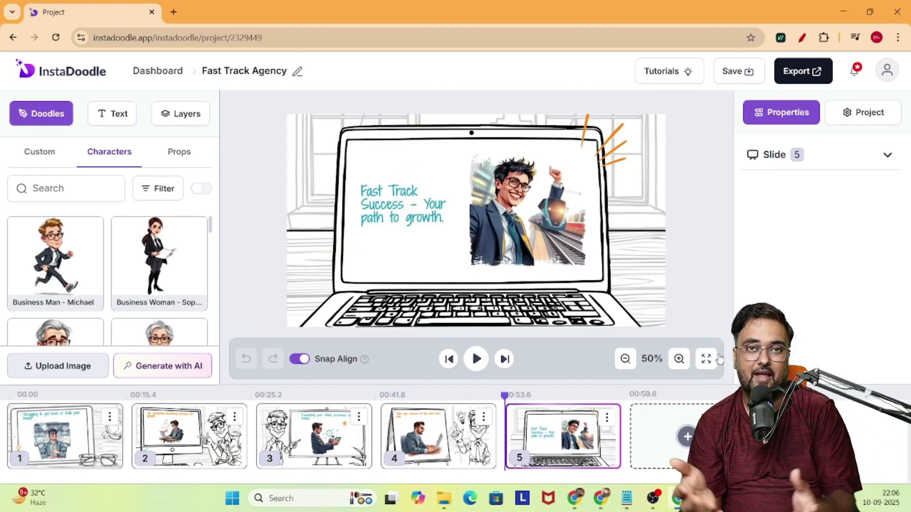
pyautogui.click(885, 156)
pyautogui.click(880, 214)
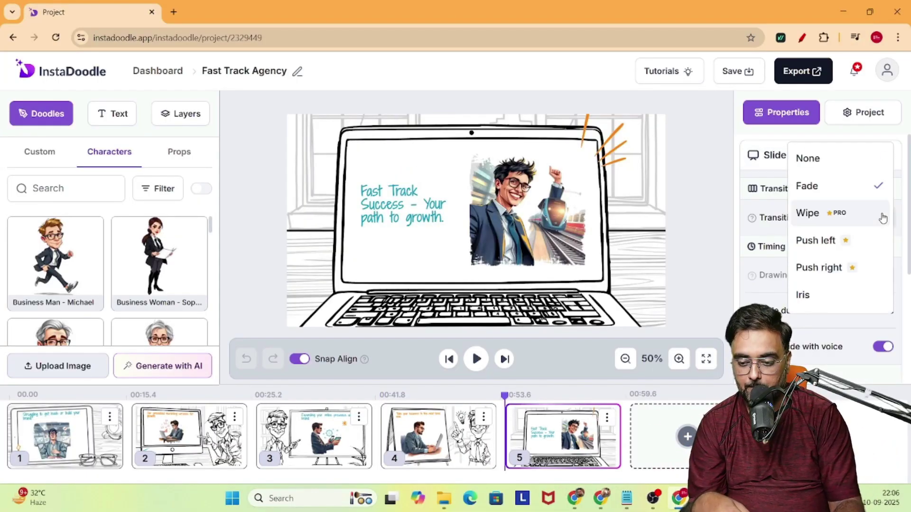
pyautogui.click(821, 243)
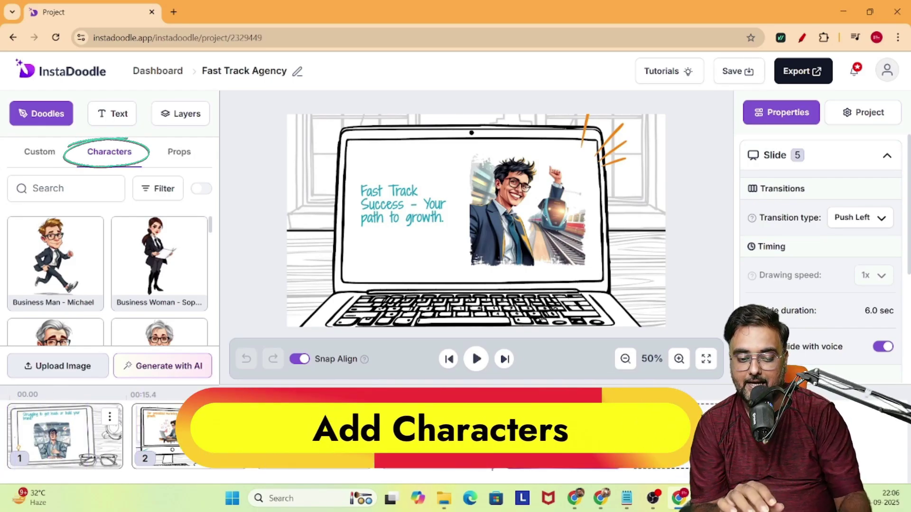
# - Drop the Business Woman character onto slide 5, enlarge her, and place her beside the laptop
pyautogui.moveTo(151, 250); pyautogui.dragTo(424, 201)
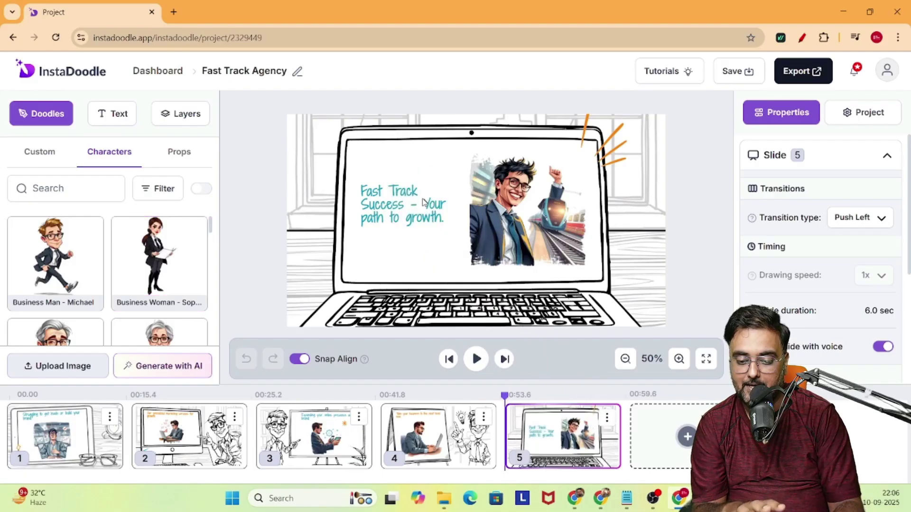
pyautogui.moveTo(417, 244); pyautogui.dragTo(322, 241)
pyautogui.moveTo(349, 192); pyautogui.dragTo(364, 152)
pyautogui.moveTo(328, 224); pyautogui.dragTo(638, 233)
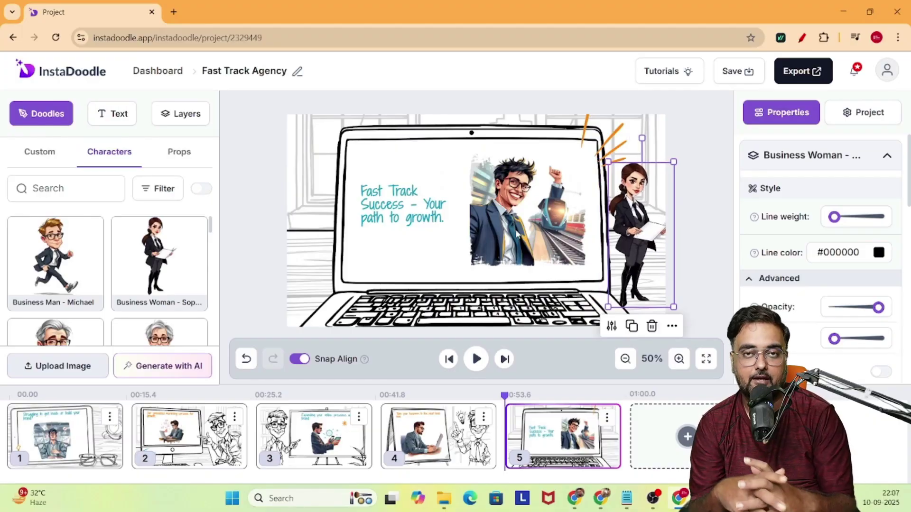
# - Check the man's picture and Fast Track Success text, reselect Business Woman, and show the layer list
pyautogui.click(522, 235)
pyautogui.click(395, 220)
pyautogui.click(617, 219)
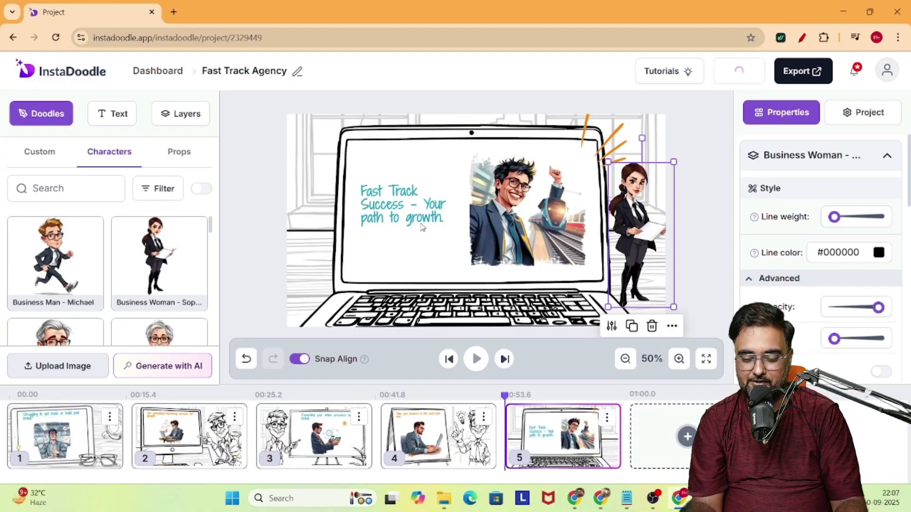
pyautogui.click(183, 115)
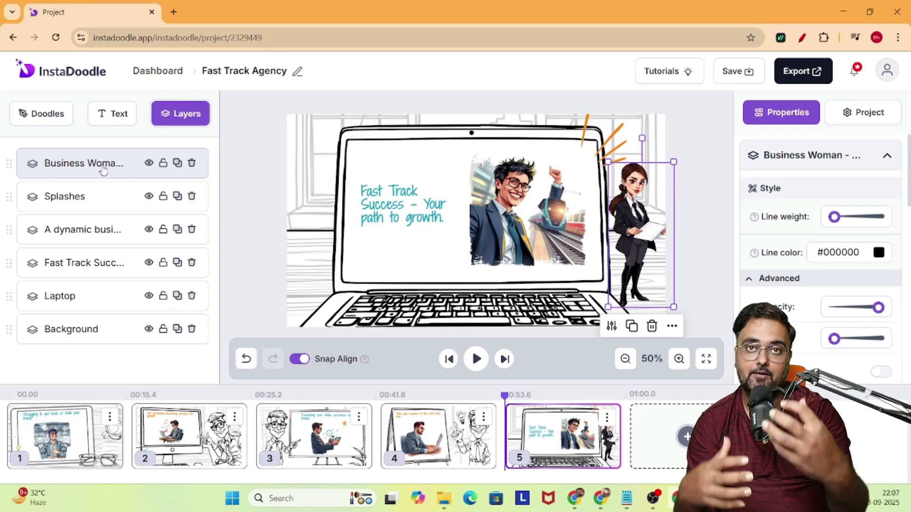
# - Lower the Business Woman layer, preview slide 5, and bring up the Export dialog
pyautogui.moveTo(103, 219); pyautogui.dragTo(102, 217)
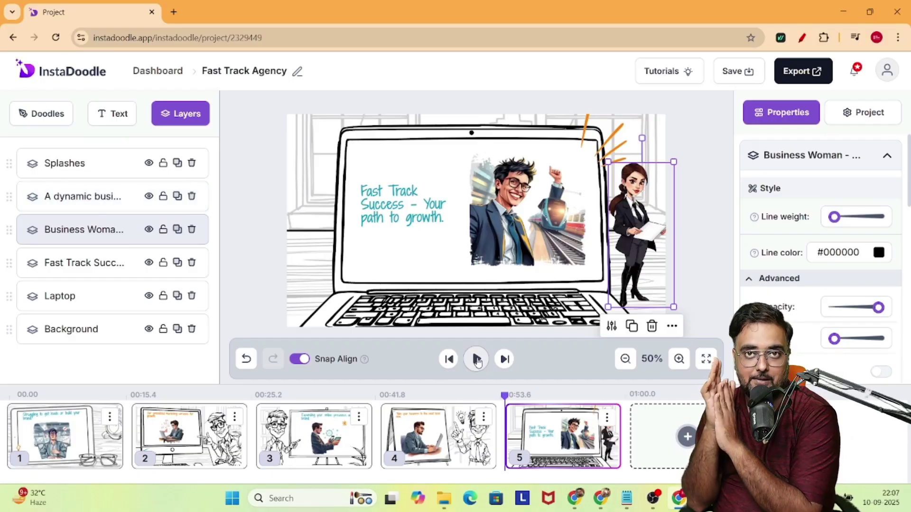
pyautogui.click(477, 360)
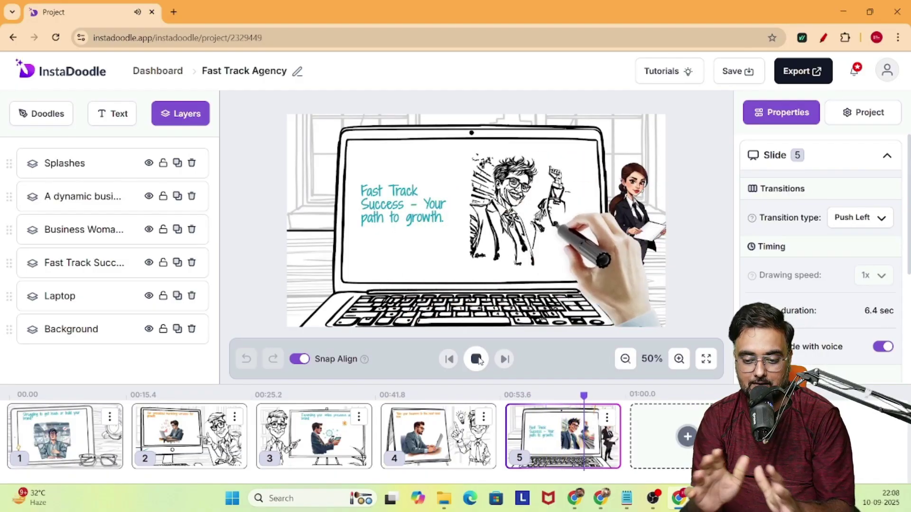
pyautogui.click(799, 72)
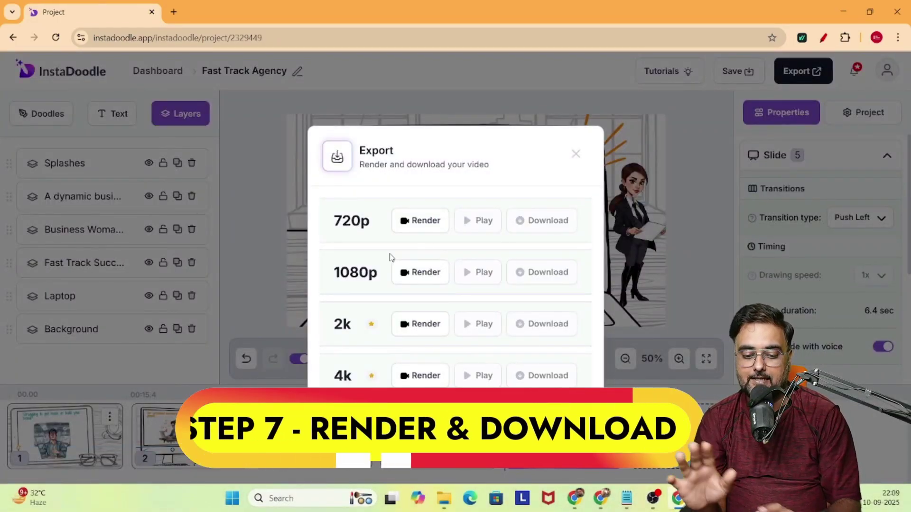
# - Render the Fast Track Agency video at 1080p and download the finished MP4
pyautogui.click(425, 273)
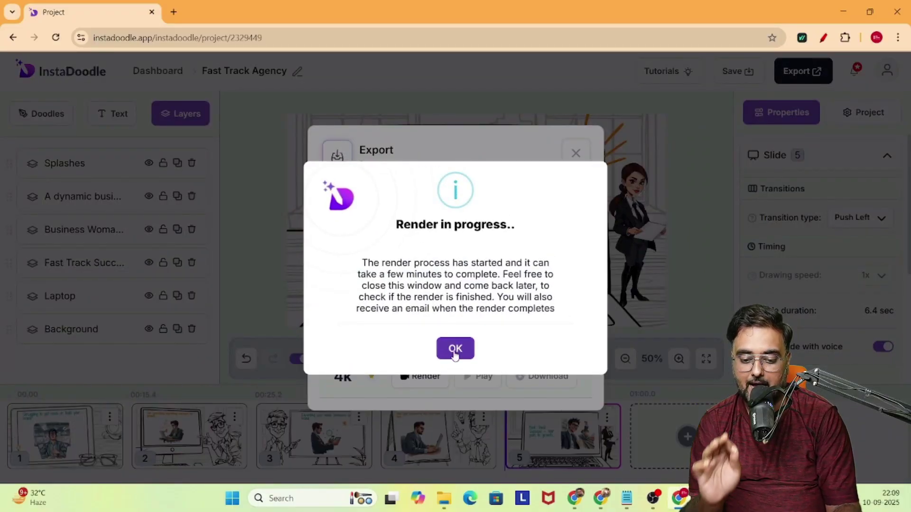
pyautogui.click(455, 352)
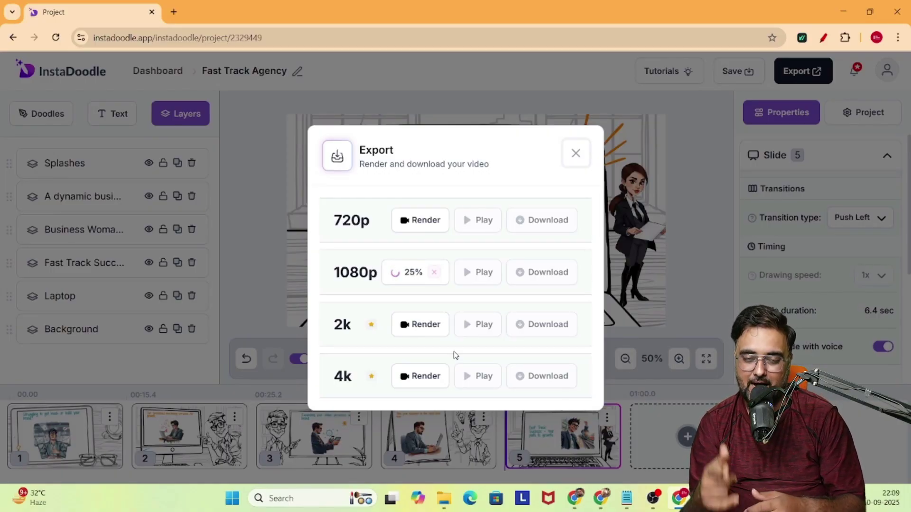
pyautogui.click(555, 275)
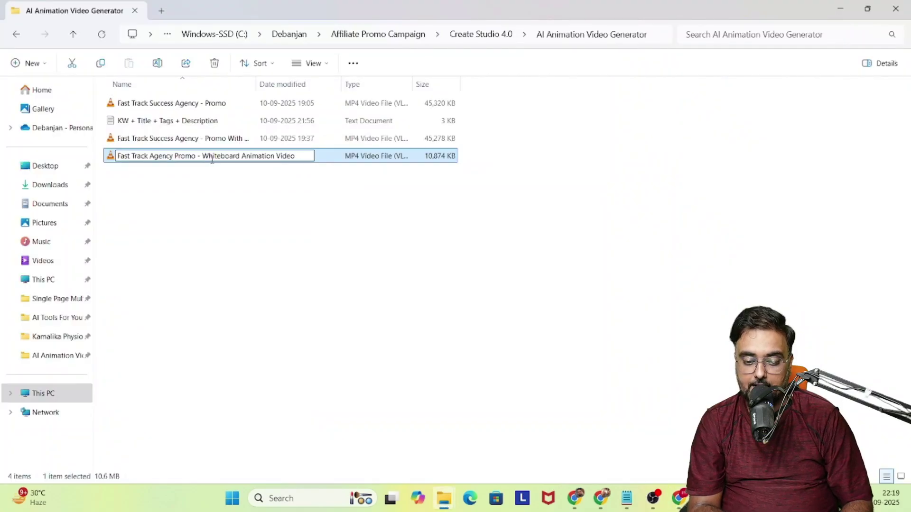
# - Confirm the name 'Fast Track Agency Promo - Whiteboard Animation Video' and play the MP4
pyautogui.press('Return')
pyautogui.doubleClick(225, 158)
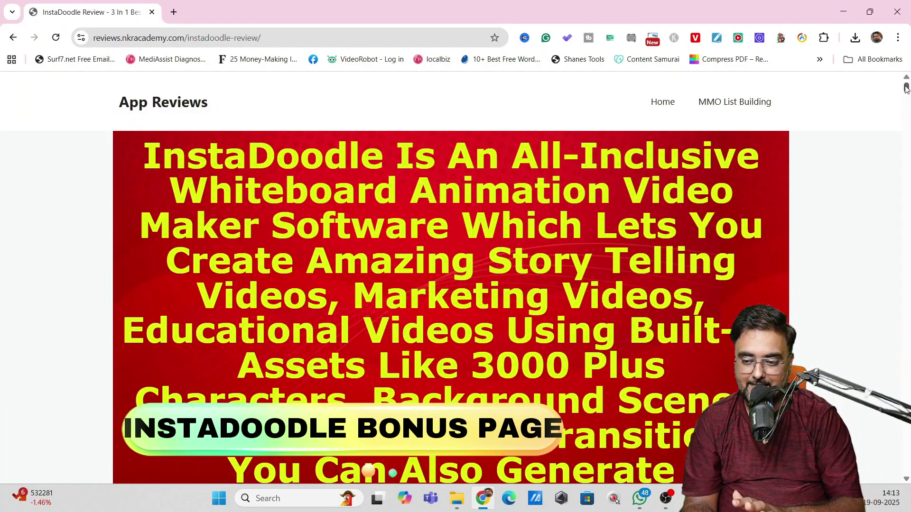
# - Drag the scrollbar down through the InstaDoodle bonus review page
pyautogui.moveTo(906, 89); pyautogui.dragTo(908, 111)
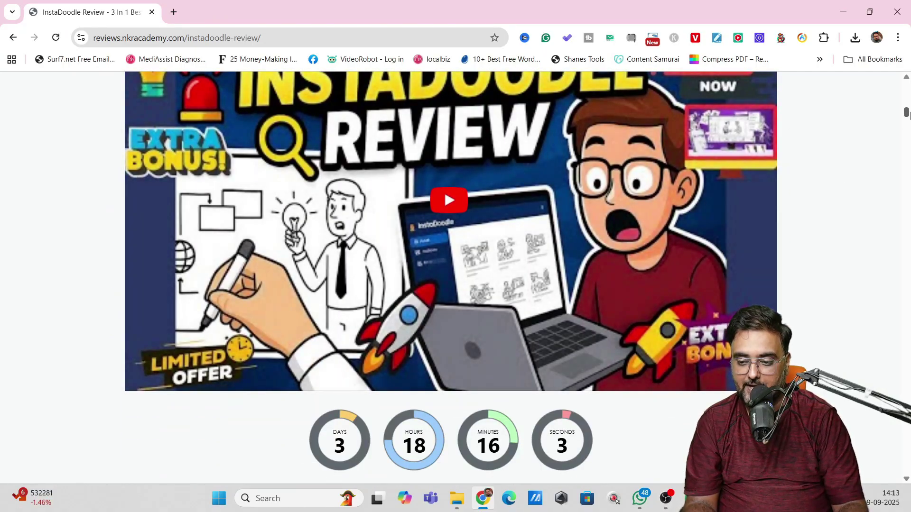
pyautogui.moveTo(907, 114); pyautogui.dragTo(907, 201)
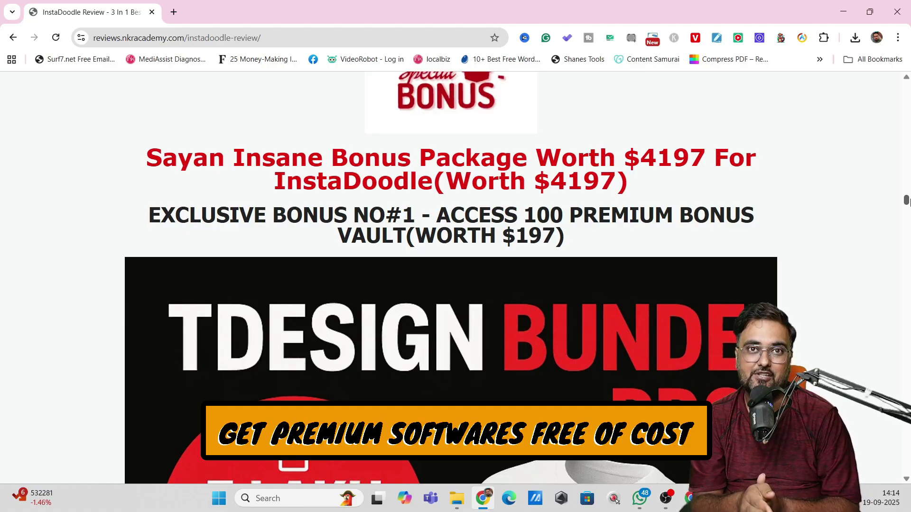
pyautogui.moveTo(907, 202); pyautogui.dragTo(908, 324)
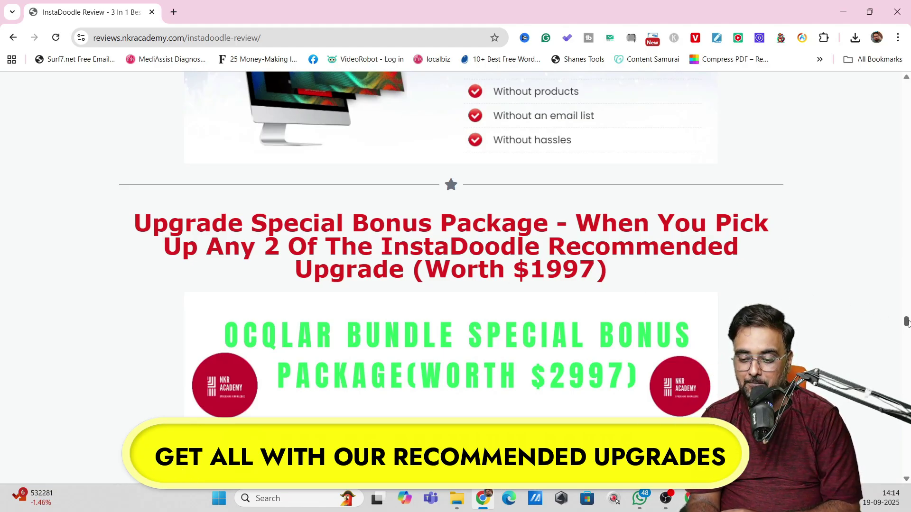
# - Scroll down to the Get All My Bonuses For InstaDoodle link and open the sales page
pyautogui.scroll(-15, 907, 324)
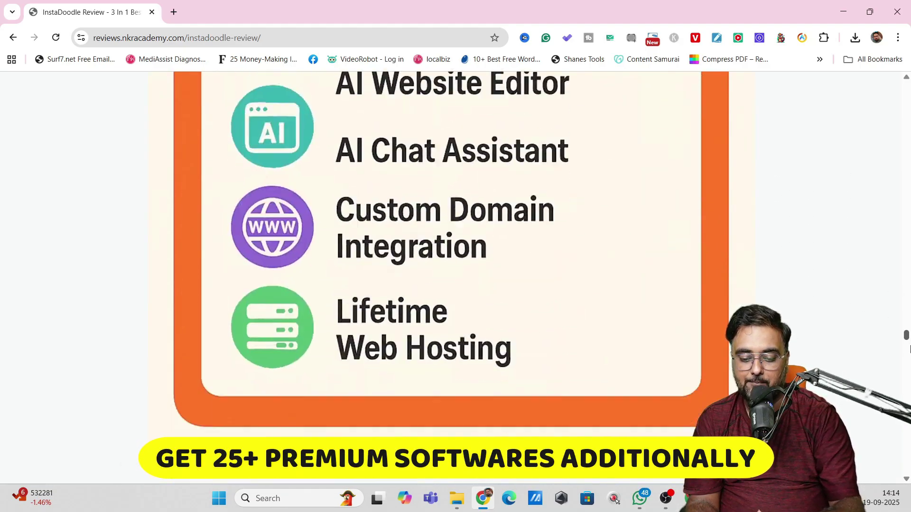
pyautogui.scroll(-20, 907, 361)
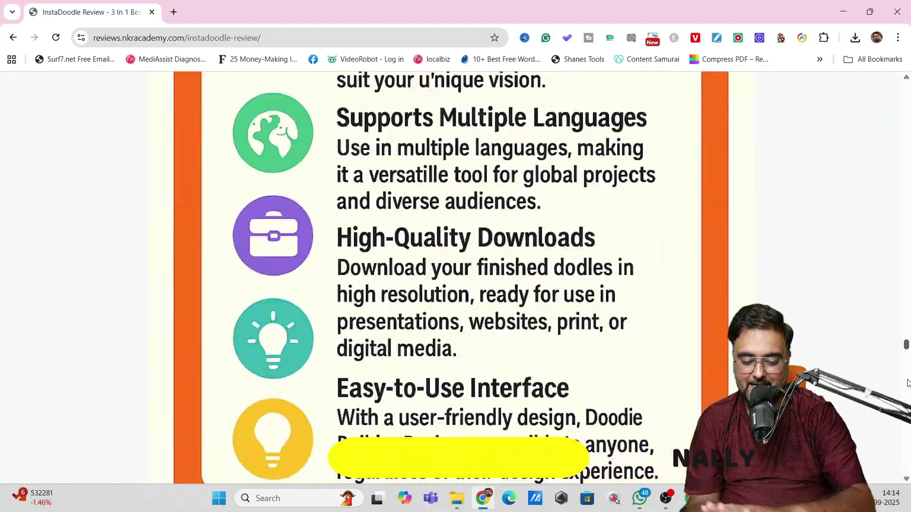
pyautogui.scroll(-20, 907, 383)
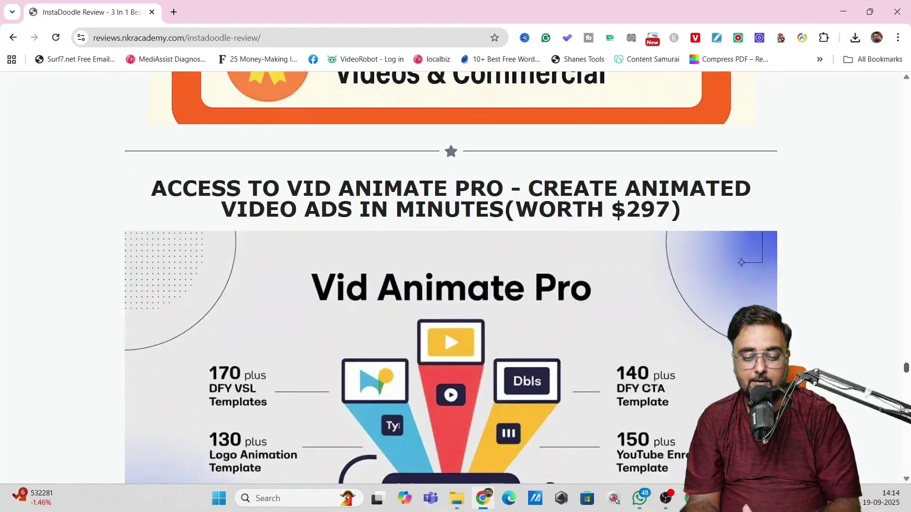
pyautogui.scroll(-15, 903, 408)
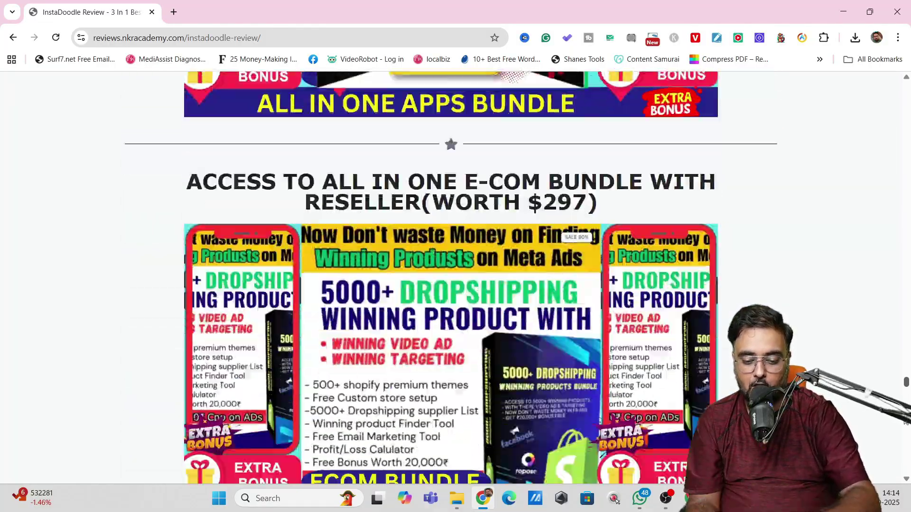
pyautogui.scroll(-15, 905, 422)
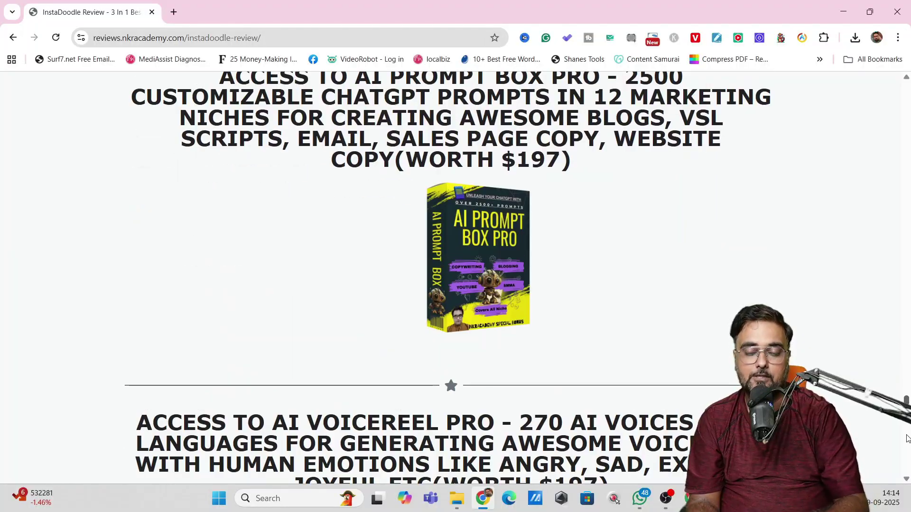
pyautogui.scroll(-15, 907, 439)
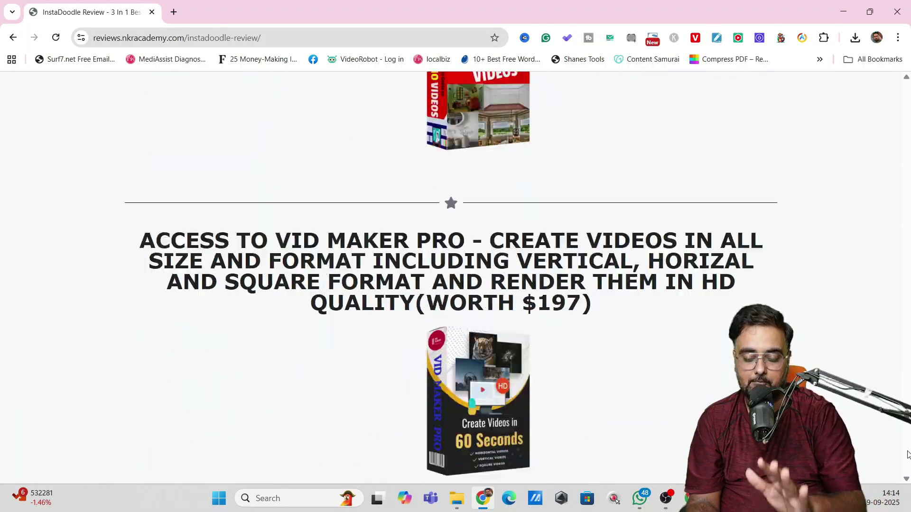
pyautogui.scroll(-15, 908, 461)
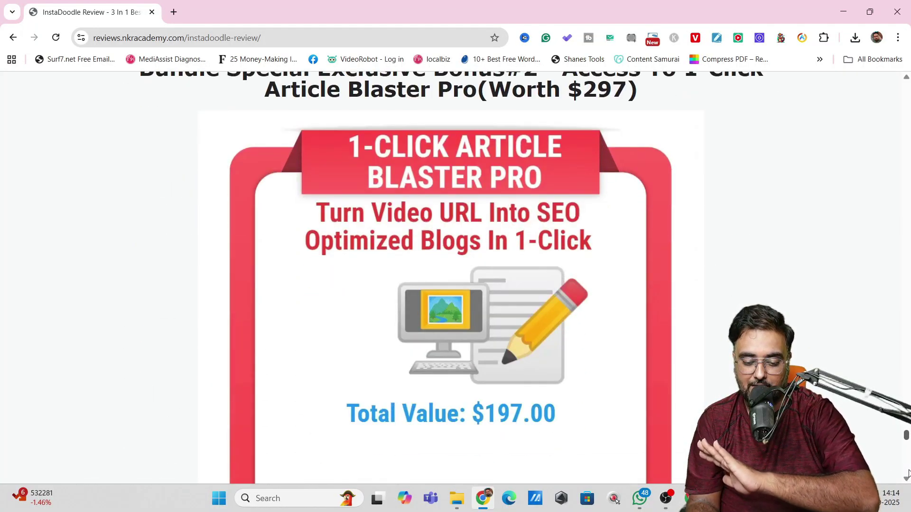
pyautogui.scroll(-15, 908, 480)
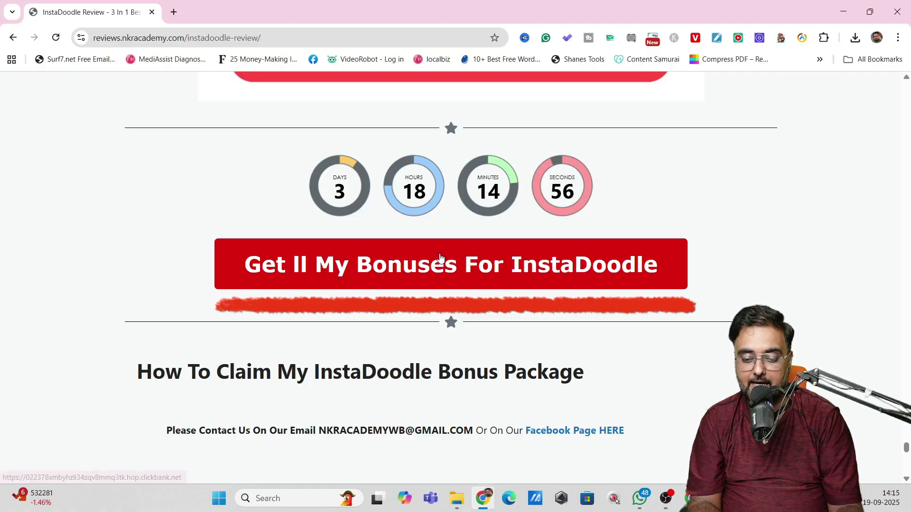
pyautogui.click(441, 261)
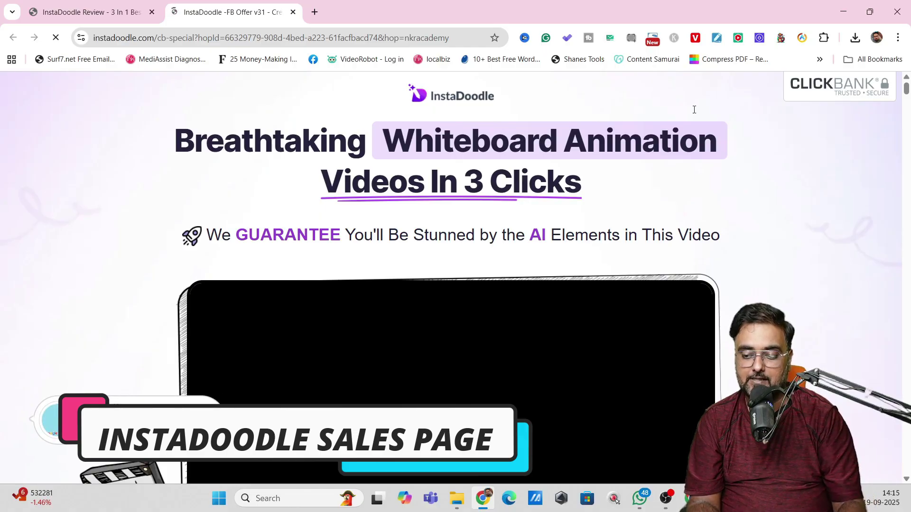
# - Jump to the sales page's purchase section showing the $37 pricing card
pyautogui.moveTo(906, 88); pyautogui.dragTo(908, 111)
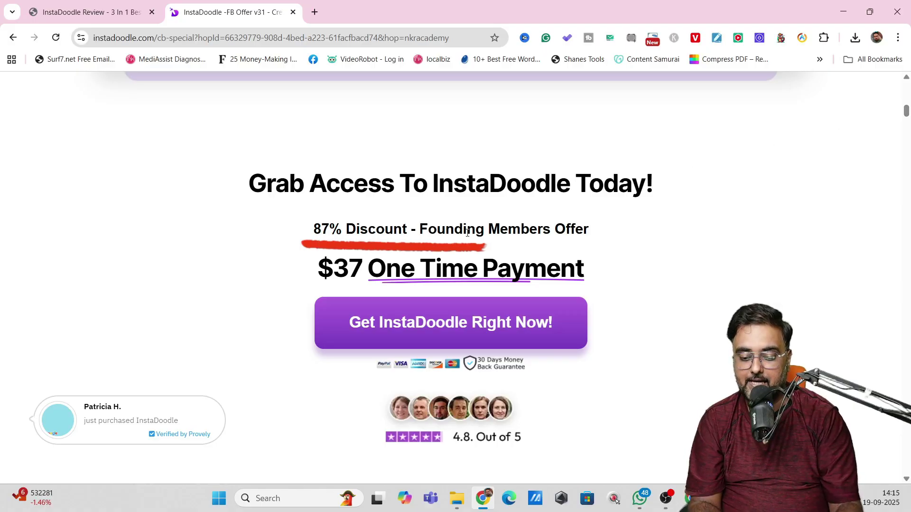
pyautogui.click(413, 322)
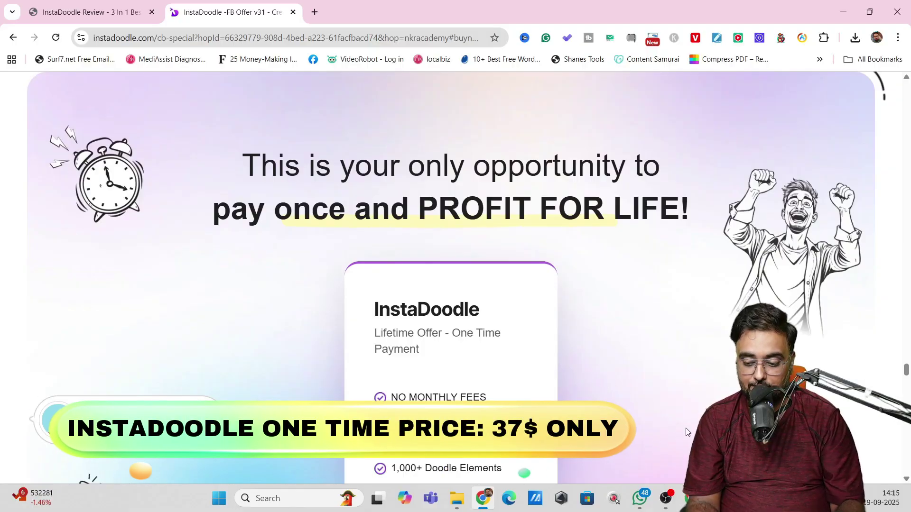
pyautogui.scroll(-5, 907, 482)
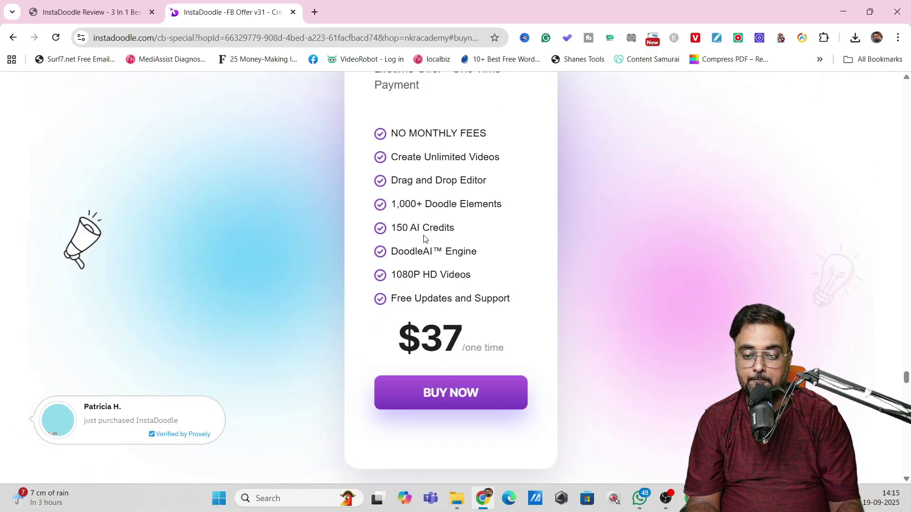
# - Highlight the Create Unlimited Videos, 1,000+ Doodle Elements and 150 AI Credits features, then return to the review tab
pyautogui.moveTo(390, 160); pyautogui.dragTo(492, 171)
pyautogui.moveTo(391, 205); pyautogui.dragTo(501, 213)
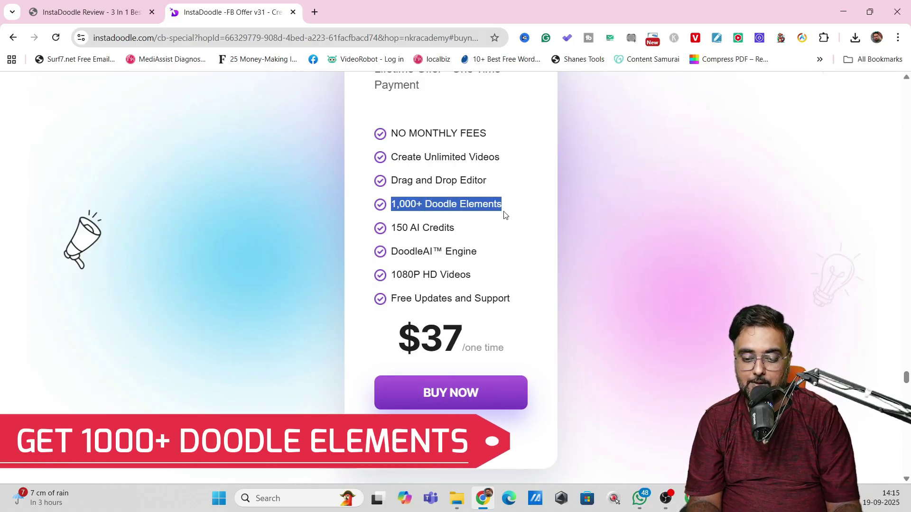
pyautogui.click(393, 230)
pyautogui.moveTo(394, 230); pyautogui.dragTo(462, 230)
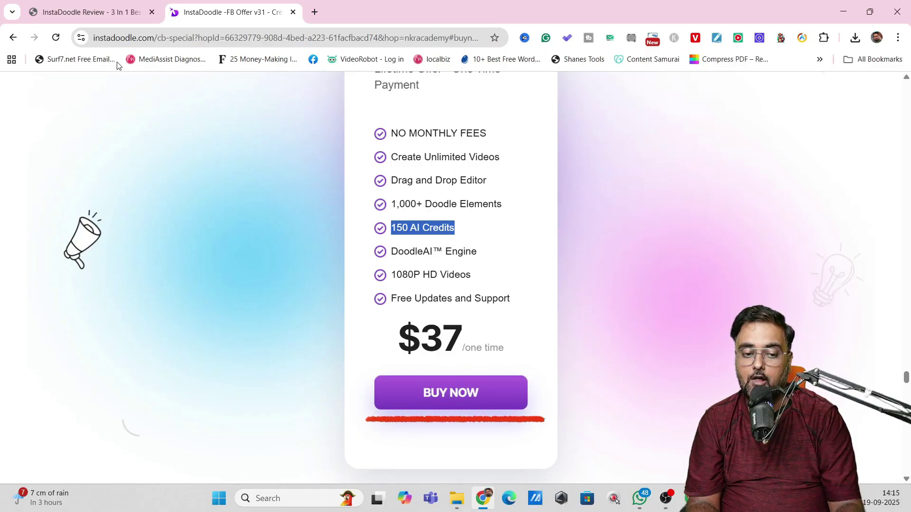
pyautogui.click(112, 8)
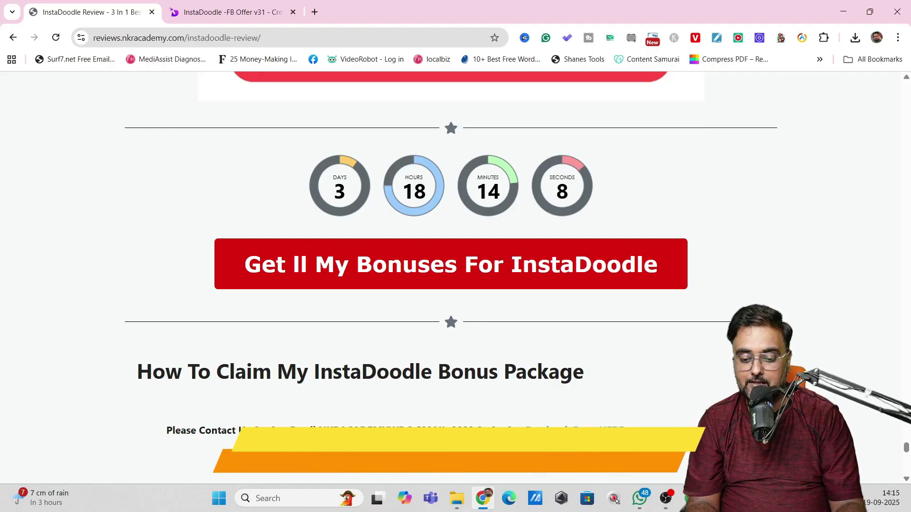
# - Highlight the bonus contact e-mail, then scroll past the $97 and $67 upsells to the 8.9-rated Lifetime Deal
pyautogui.moveTo(321, 423); pyautogui.dragTo(470, 424)
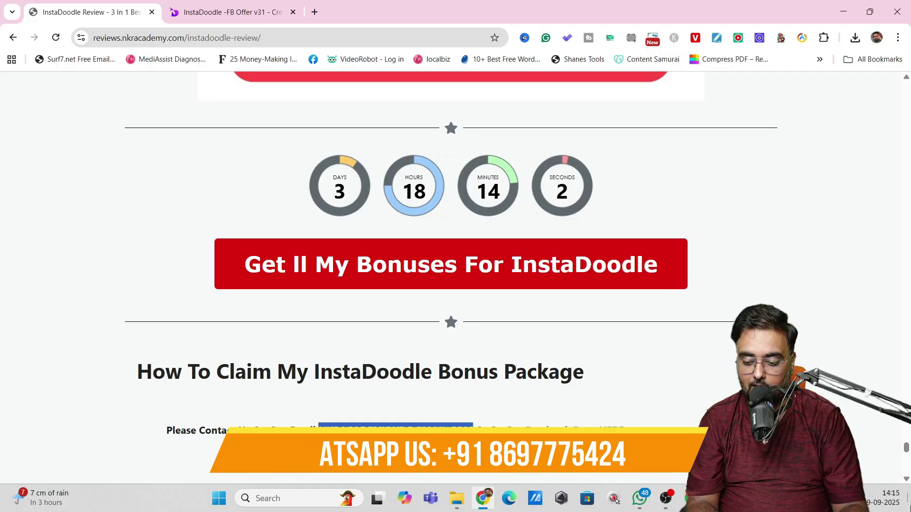
pyautogui.scroll(-13, 906, 482)
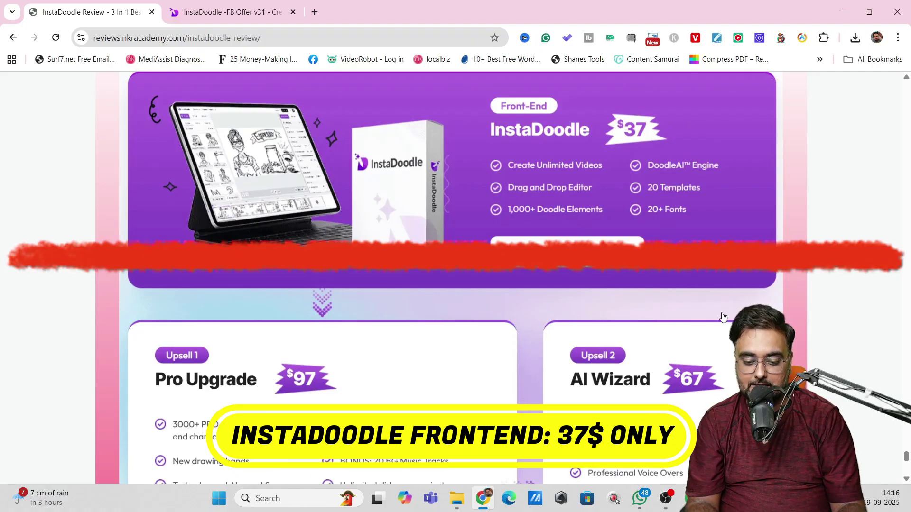
pyautogui.scroll(-4, 907, 482)
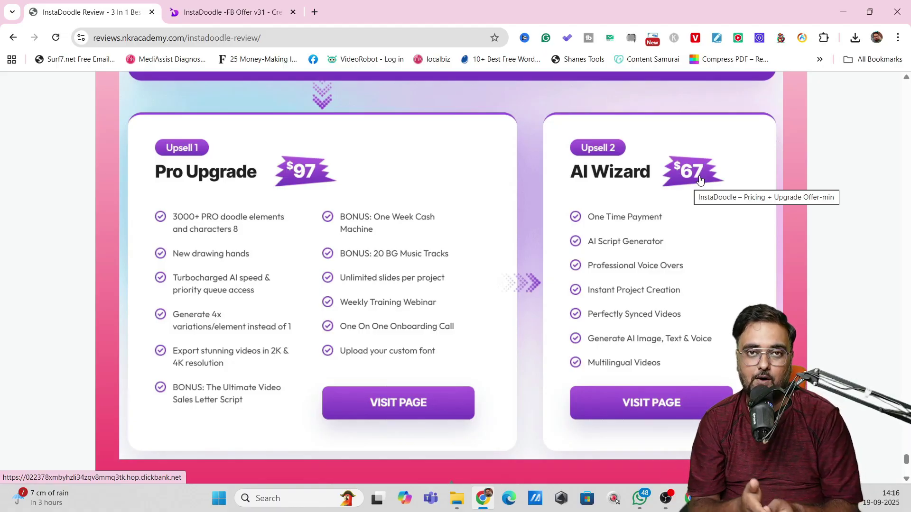
pyautogui.click(906, 480)
pyautogui.scroll(-6, 906, 481)
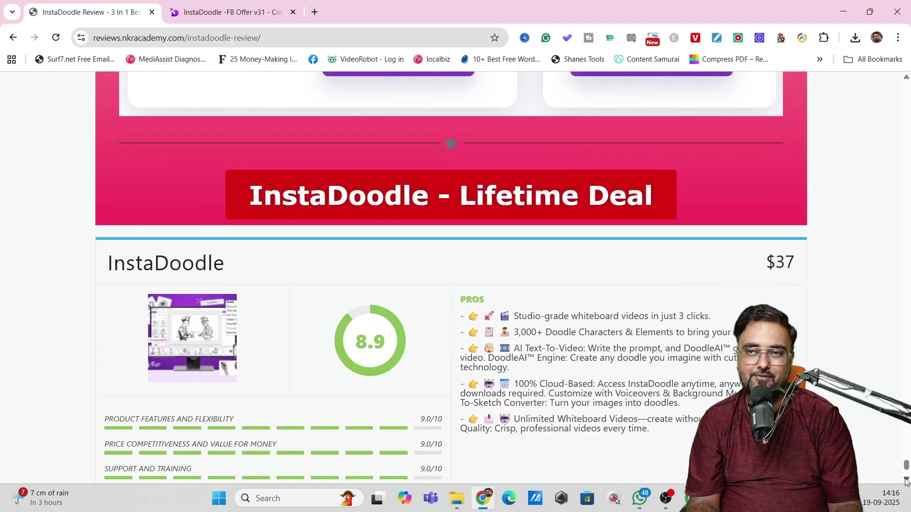